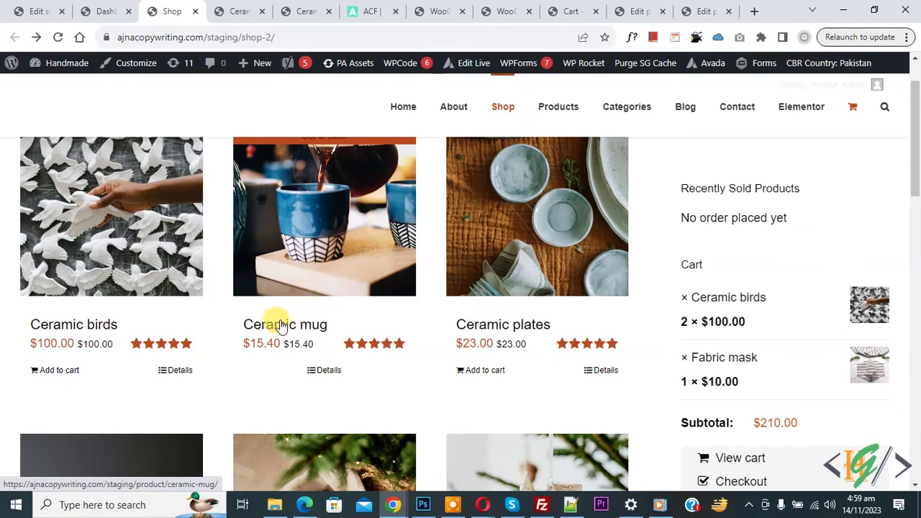
Search the plugin directory for 'Advanced Custom Fields' to confirm it is installed and active.
{"action": "left_click", "coordinate": [101, 11]}
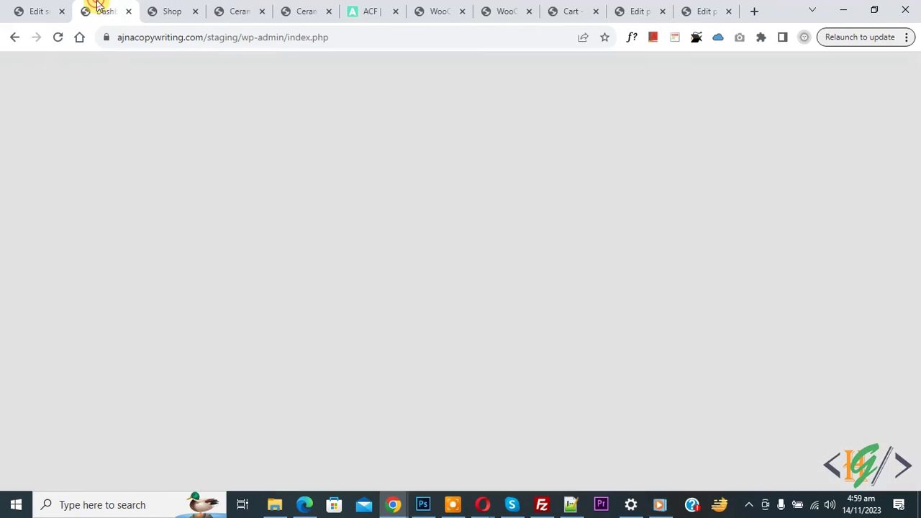
{"action": "scroll", "coordinate": [173, 97], "scroll_direction": "down", "scroll_amount": 3}
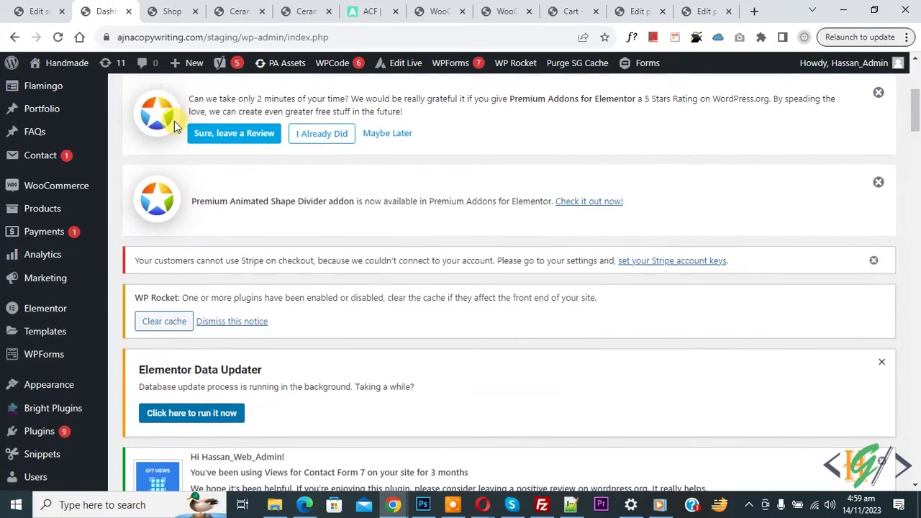
{"action": "scroll", "coordinate": [174, 121], "scroll_direction": "down", "scroll_amount": 2}
{"action": "mouse_move", "coordinate": [62, 295]}
{"action": "left_click", "coordinate": [153, 318]}
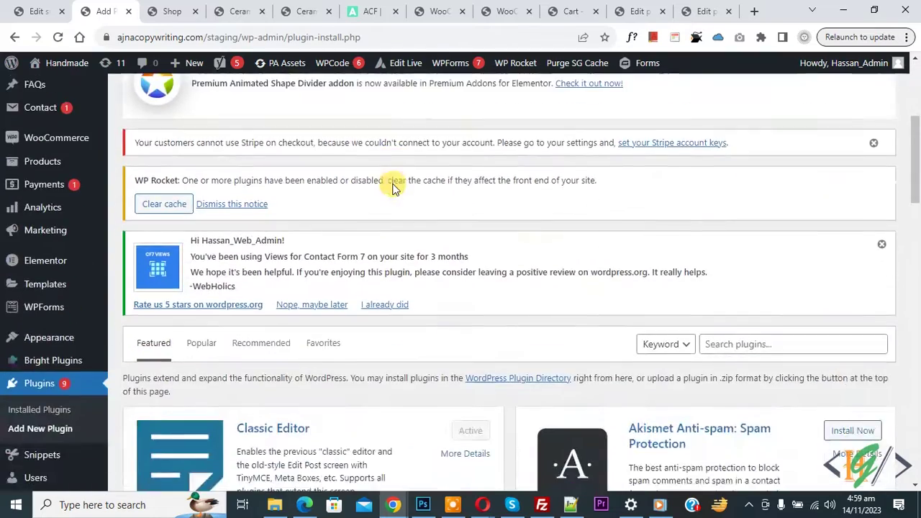
{"action": "scroll", "coordinate": [391, 226], "scroll_direction": "down", "scroll_amount": 3}
{"action": "left_click", "coordinate": [761, 141]}
{"action": "type", "text": "Advanced Custom Fields"}
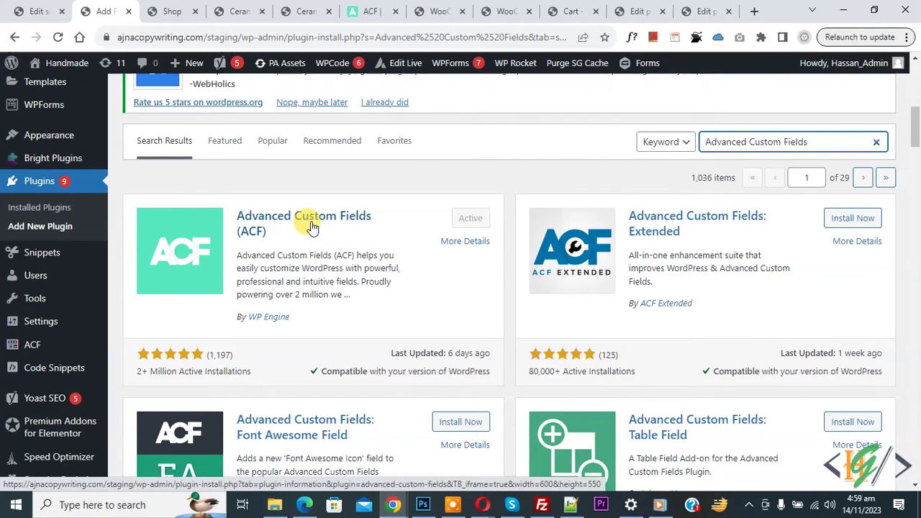
{"action": "mouse_move", "coordinate": [61, 349]}
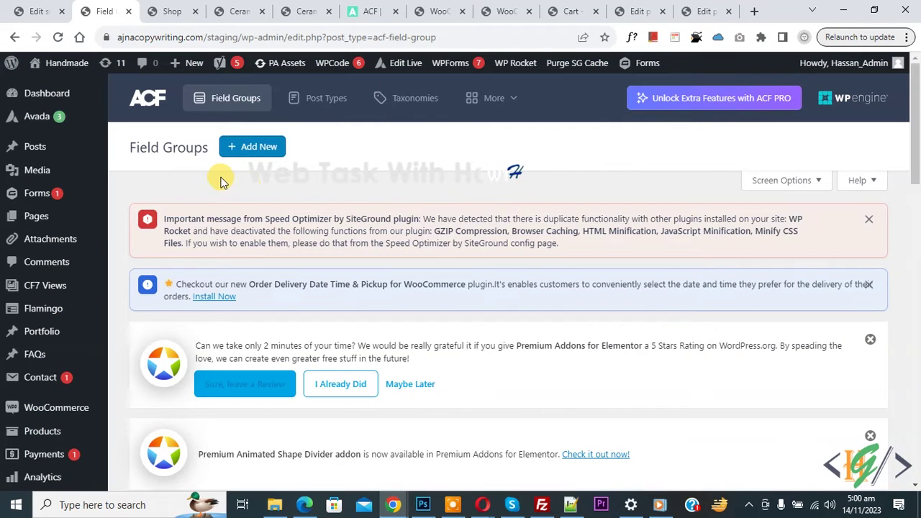
Add a new ACF field group titled 'Show Download File Below Title'.
{"action": "left_click", "coordinate": [260, 147]}
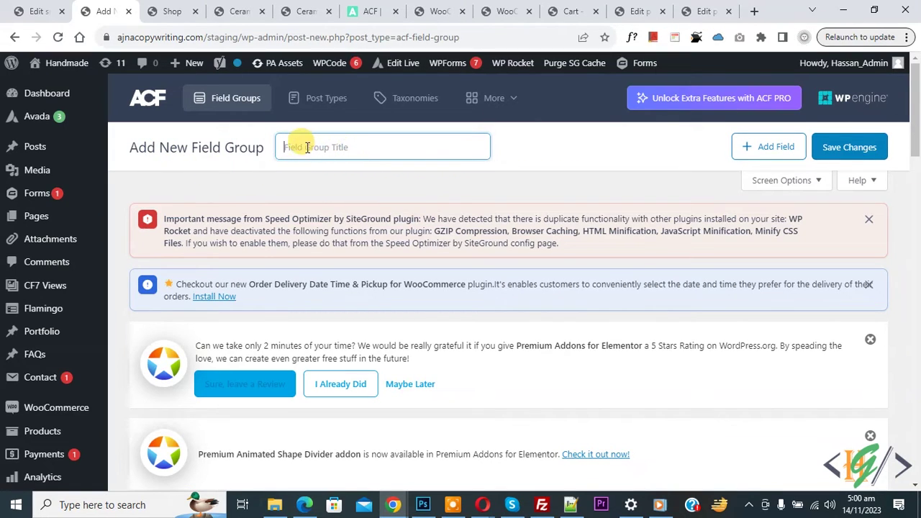
{"action": "type", "text": "Show Download File Below Title"}
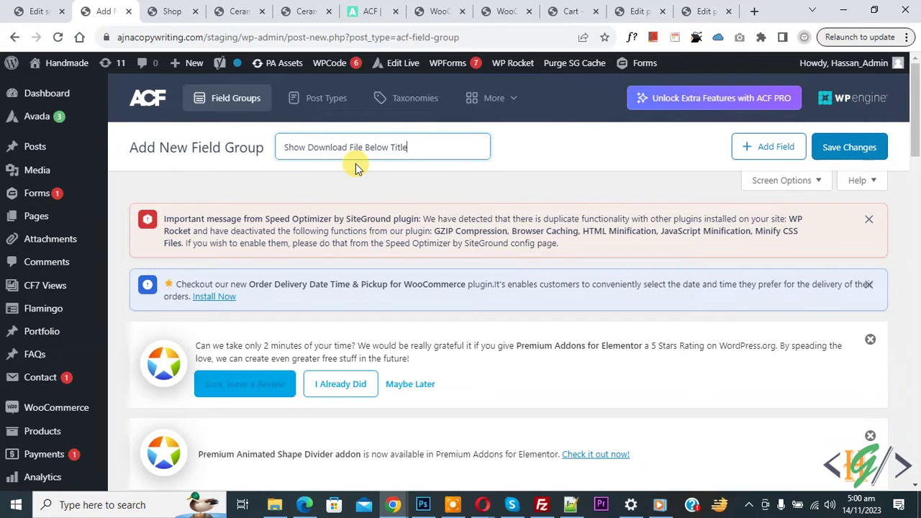
{"action": "scroll", "coordinate": [355, 163], "scroll_direction": "down", "scroll_amount": 10}
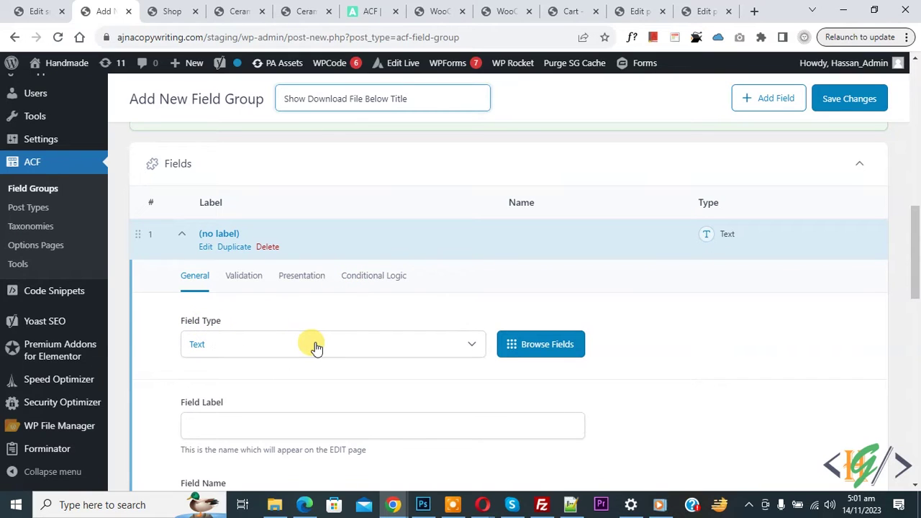
Set the group's first field type to File.
{"action": "left_click", "coordinate": [551, 347]}
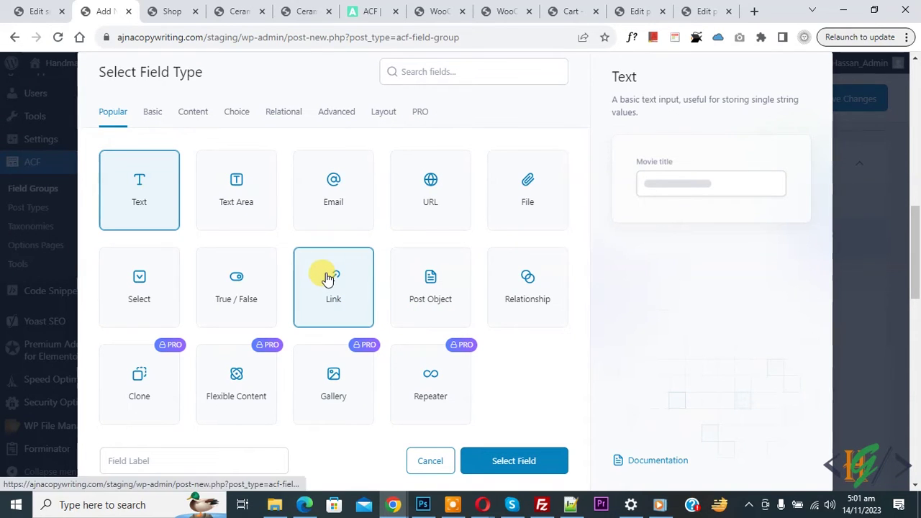
{"action": "left_click", "coordinate": [420, 71]}
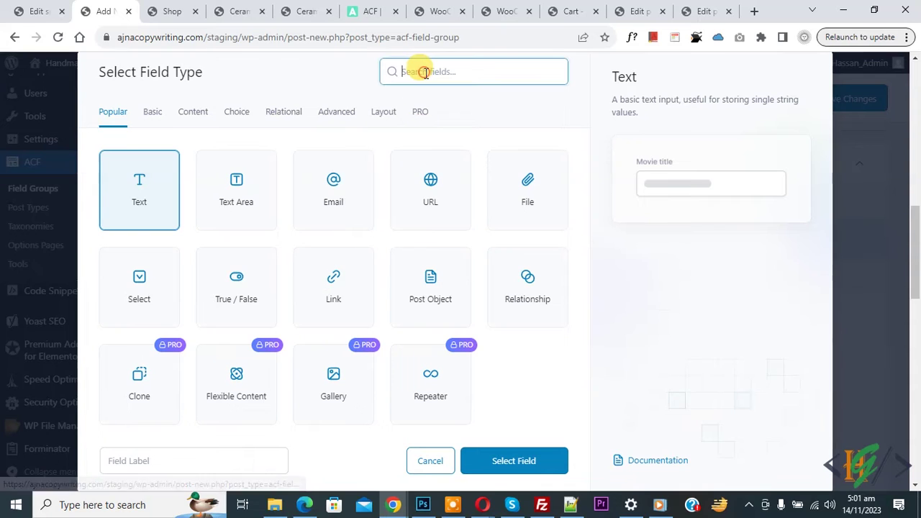
{"action": "type", "text": "file"}
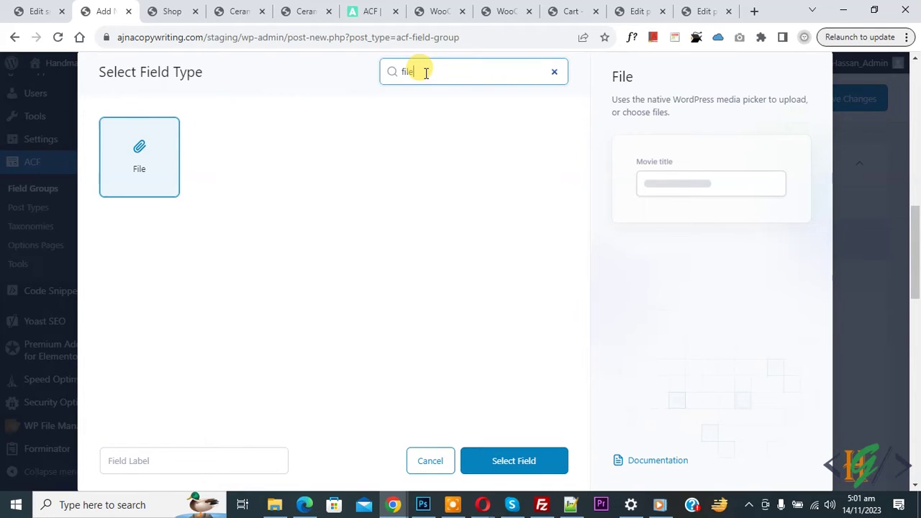
{"action": "left_click", "coordinate": [148, 168]}
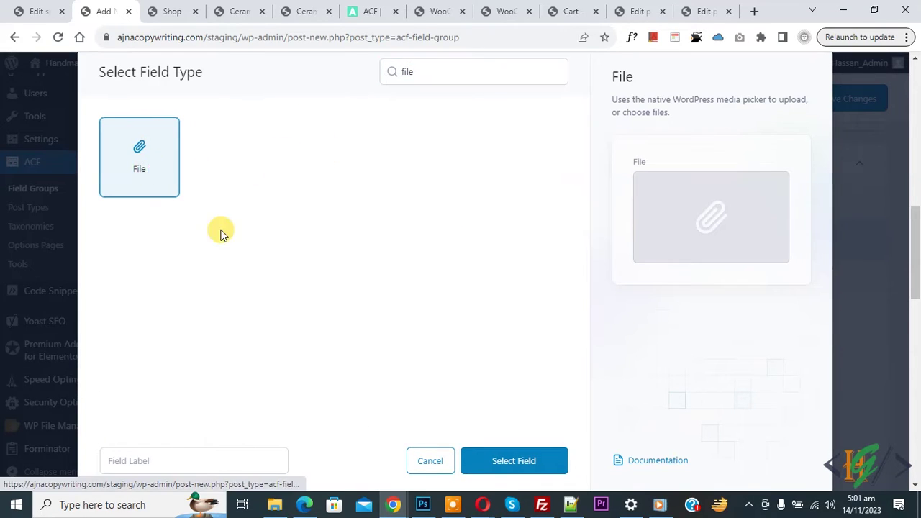
{"action": "left_click", "coordinate": [512, 461]}
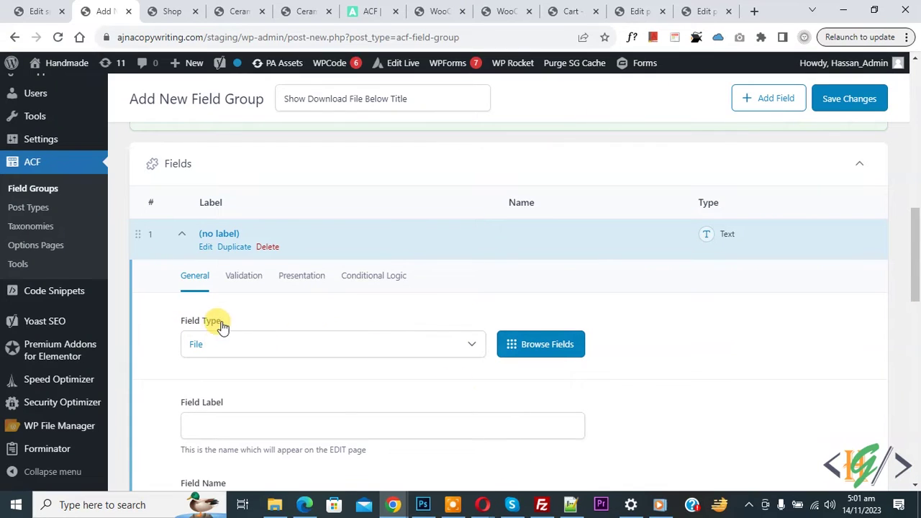
{"action": "scroll", "coordinate": [222, 328], "scroll_direction": "down", "scroll_amount": 2}
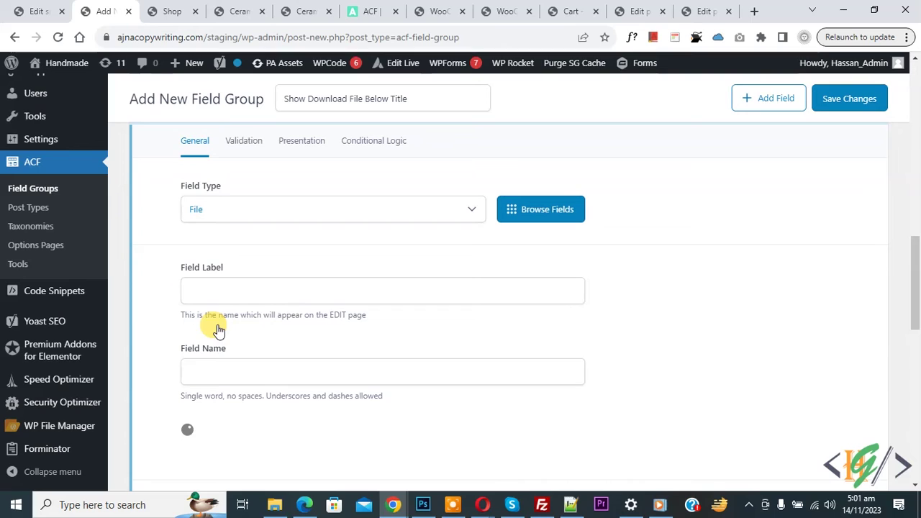
Label the field 'Download File' so its name auto-fills as download_file.
{"action": "left_click", "coordinate": [190, 287]}
{"action": "type", "text": "Download File"}
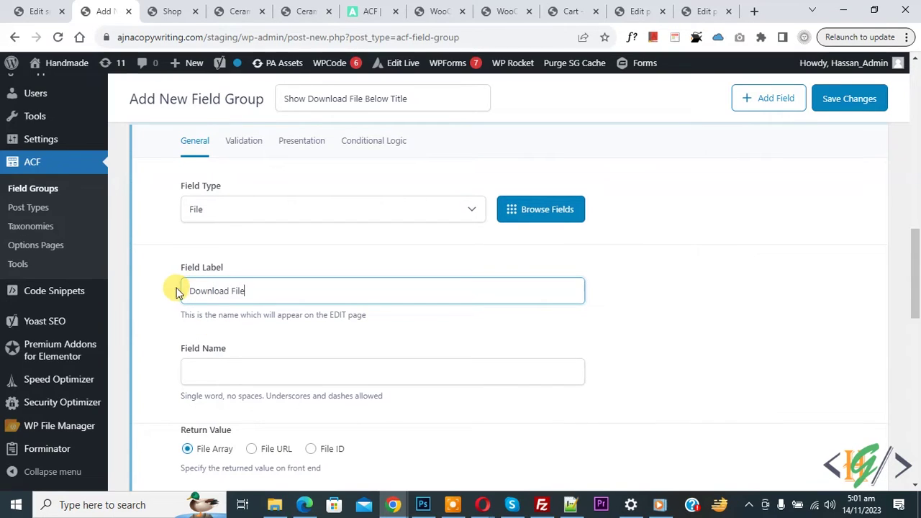
{"action": "left_click", "coordinate": [179, 291]}
{"action": "scroll", "coordinate": [179, 289], "scroll_direction": "down", "scroll_amount": 1}
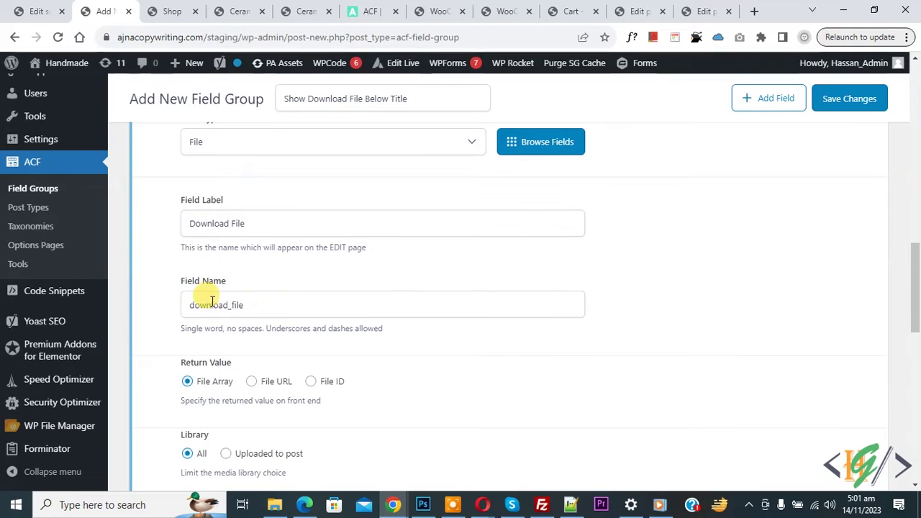
{"action": "scroll", "coordinate": [206, 301], "scroll_direction": "down", "scroll_amount": 2}
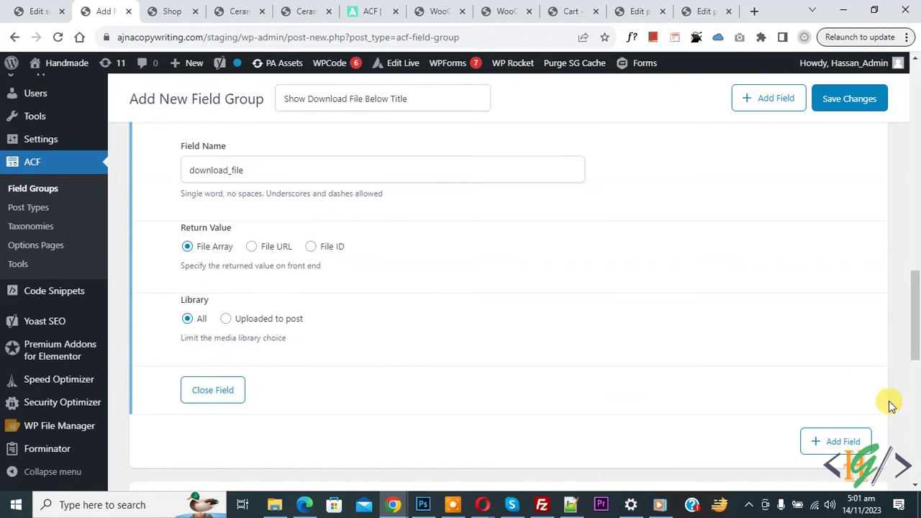
{"action": "scroll", "coordinate": [359, 272], "scroll_direction": "down", "scroll_amount": 4}
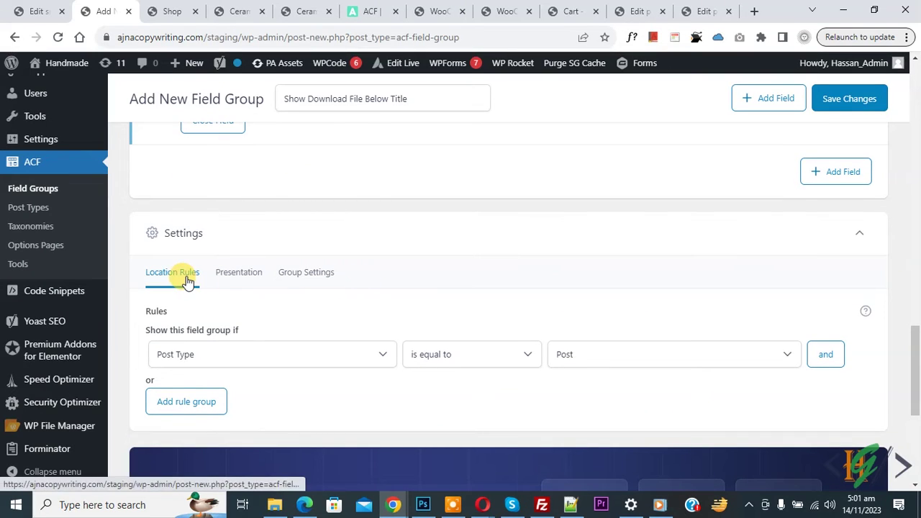
Set the location rule to Post Type is Product and save the field group.
{"action": "left_click", "coordinate": [202, 357]}
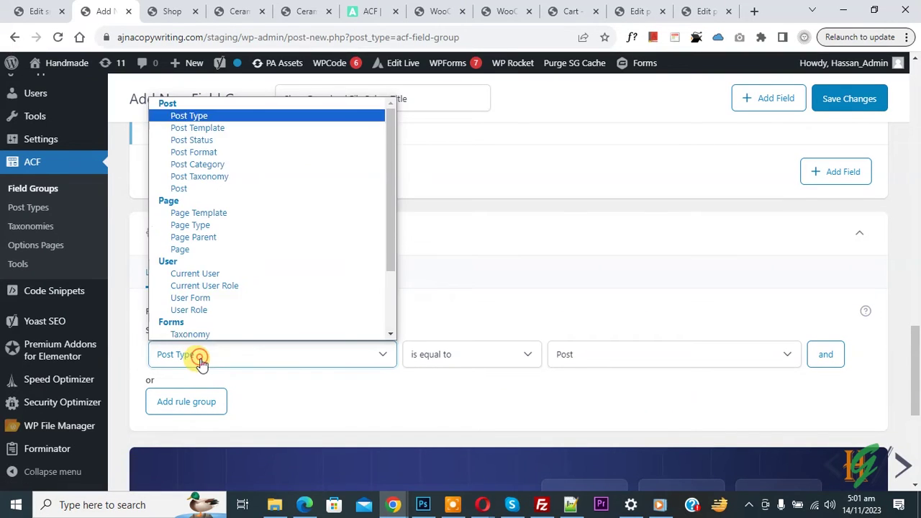
{"action": "left_click", "coordinate": [189, 117]}
{"action": "left_click", "coordinate": [640, 355]}
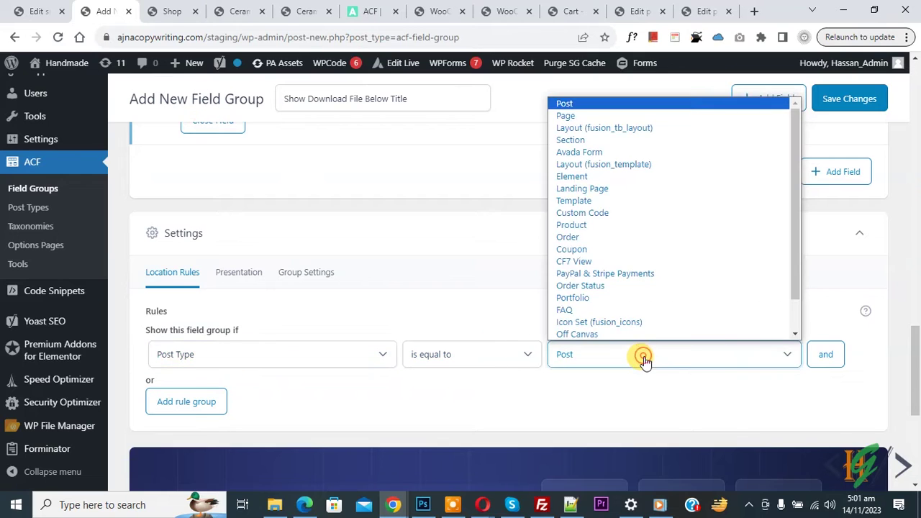
{"action": "left_click", "coordinate": [590, 225]}
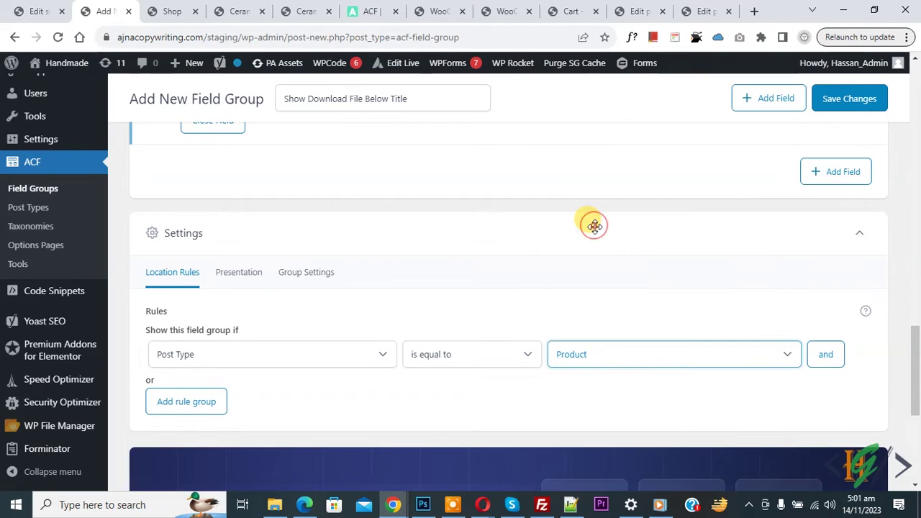
{"action": "left_click", "coordinate": [849, 100]}
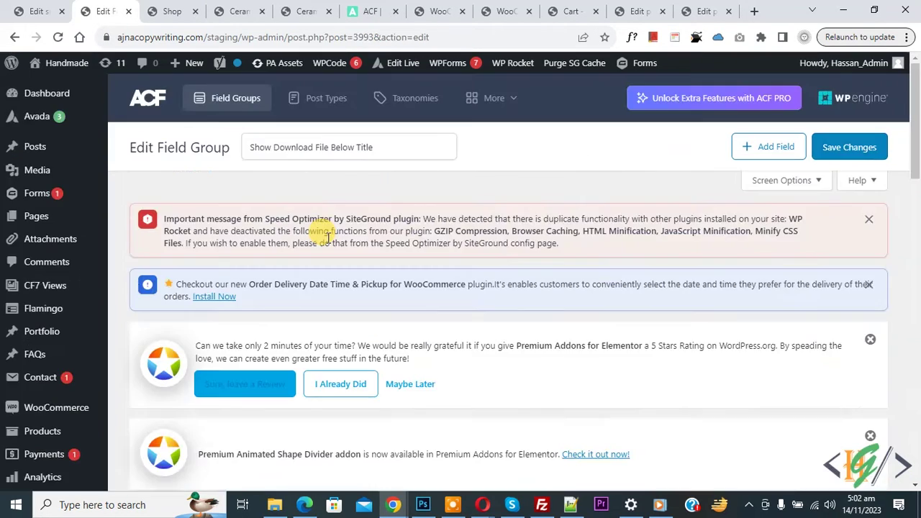
{"action": "scroll", "coordinate": [339, 248], "scroll_direction": "down", "scroll_amount": 2}
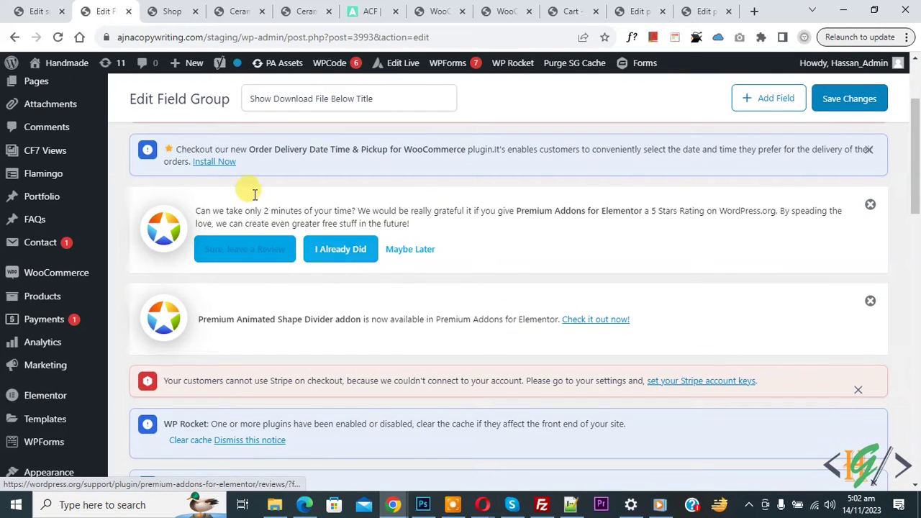
Open the Ceramic mug product page from the shop in a new tab.
{"action": "left_click", "coordinate": [167, 8]}
{"action": "right_click", "coordinate": [267, 180]}
{"action": "left_click", "coordinate": [291, 191]}
{"action": "left_click", "coordinate": [225, 9]}
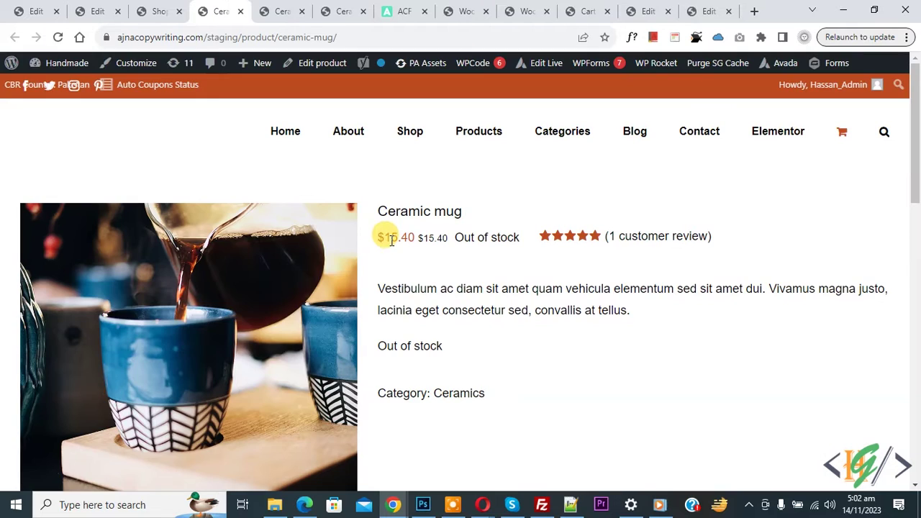
Choose hnlfont.ttf as the Ceramic mug's Download File and update the product.
{"action": "left_click", "coordinate": [323, 64]}
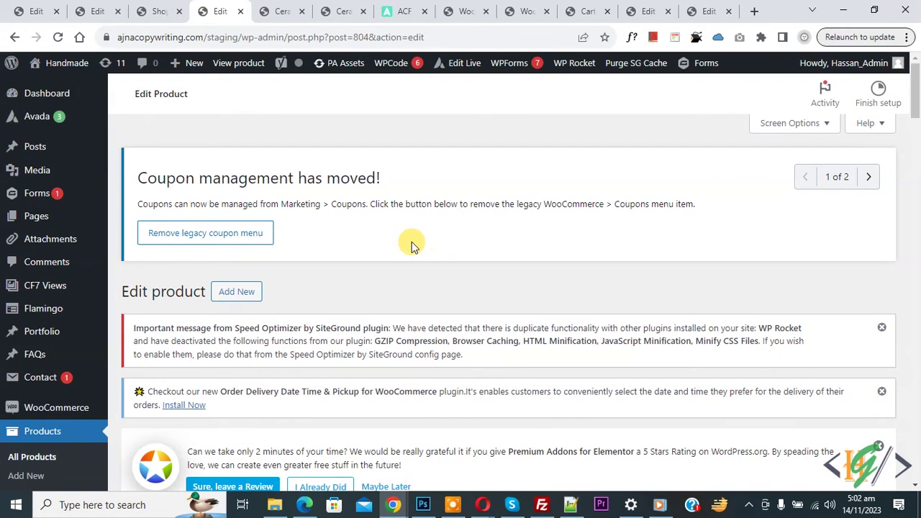
{"action": "scroll", "coordinate": [411, 242], "scroll_direction": "down", "scroll_amount": 15}
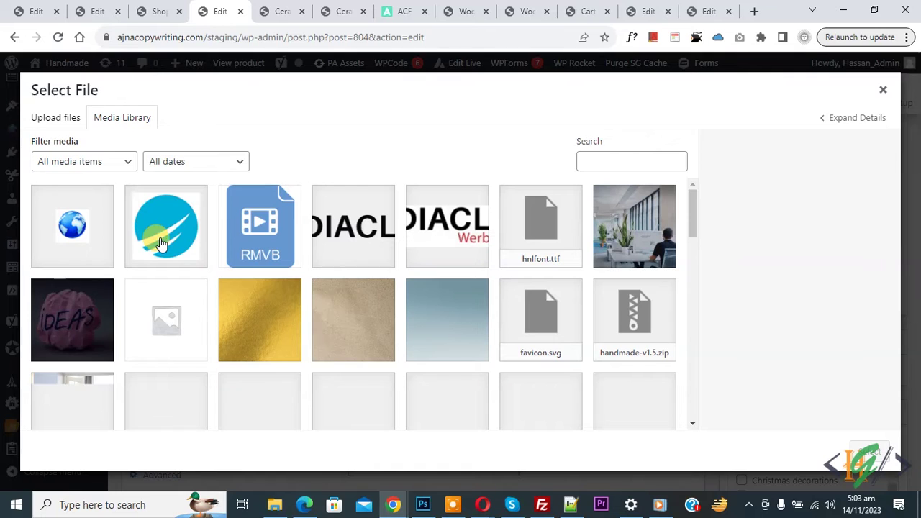
{"action": "left_click", "coordinate": [532, 237]}
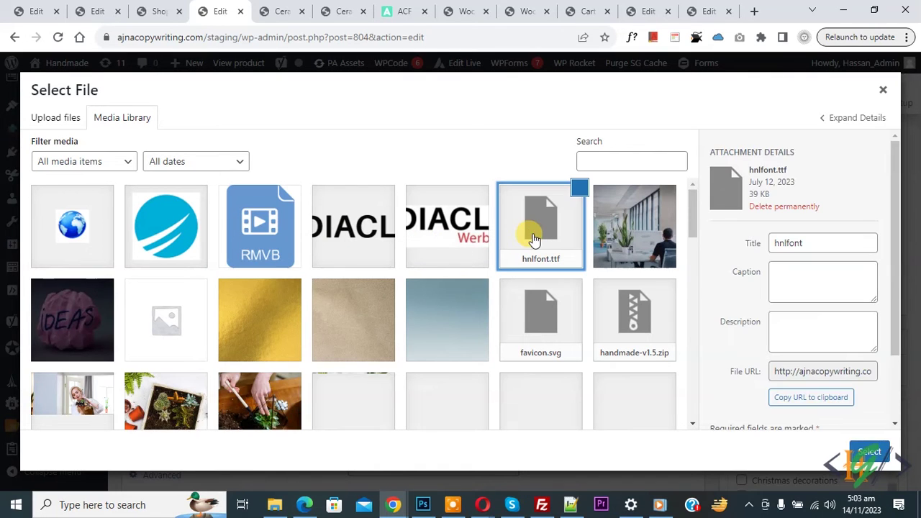
{"action": "left_click", "coordinate": [869, 453]}
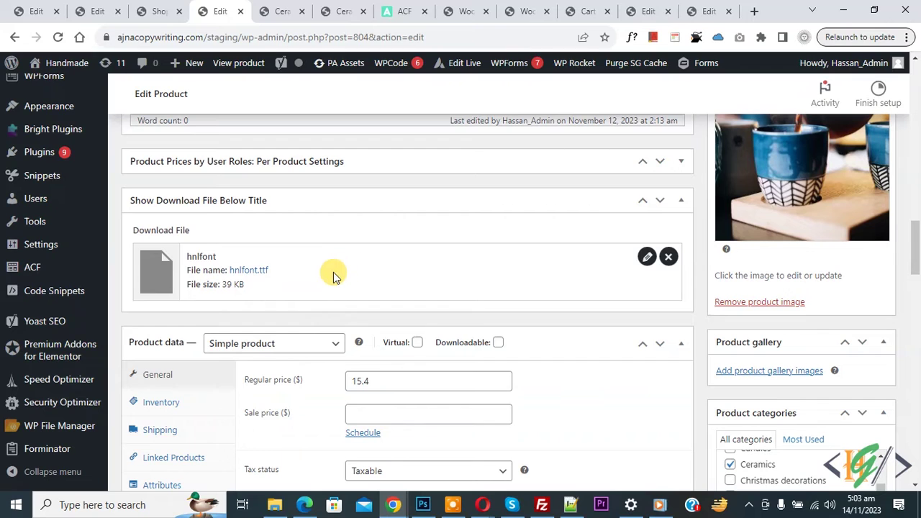
{"action": "left_click_drag", "start_coordinate": [914, 249], "coordinate": [914, 209]}
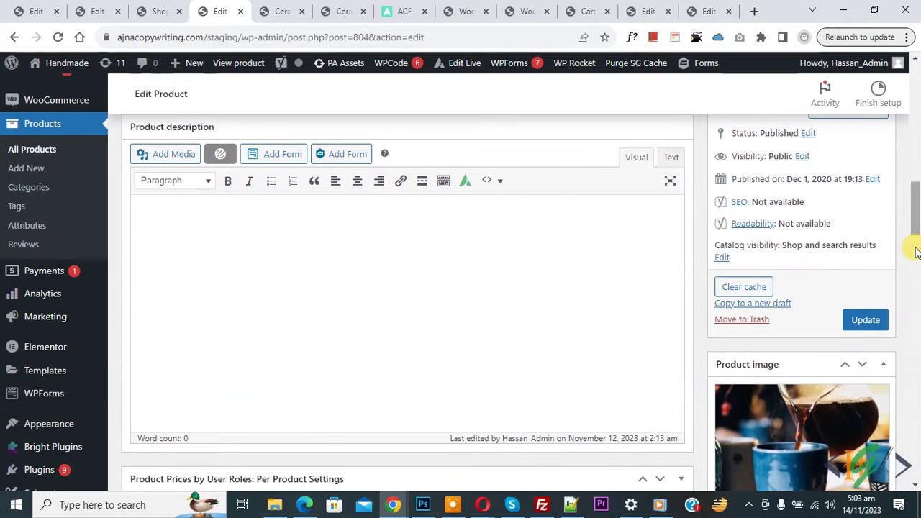
{"action": "left_click", "coordinate": [866, 323]}
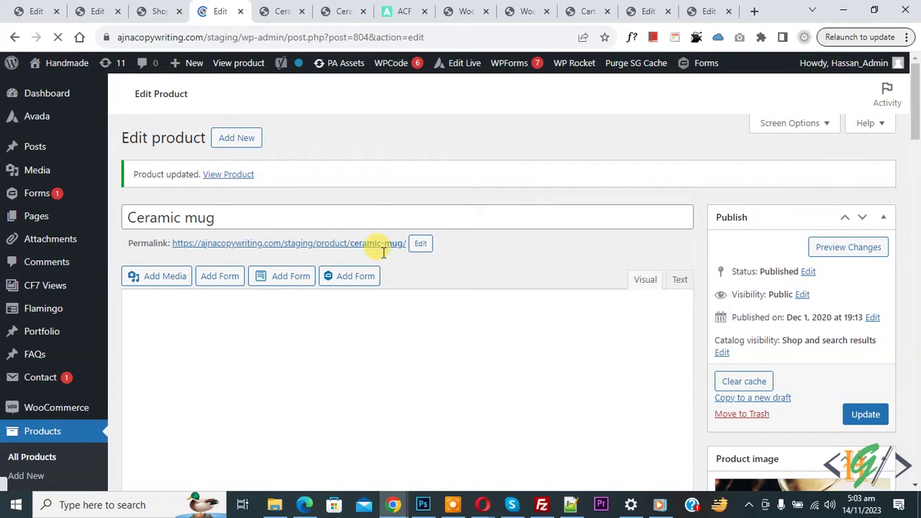
{"action": "left_click", "coordinate": [151, 8]}
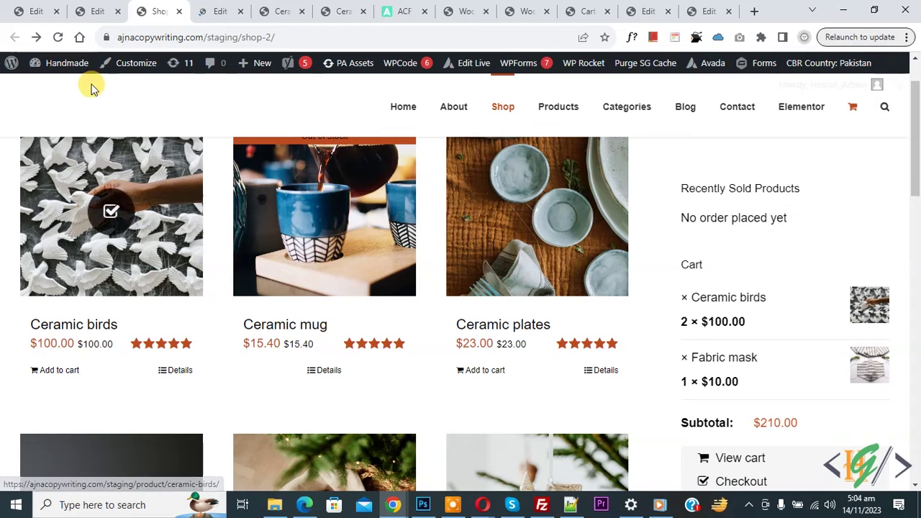
{"action": "left_click", "coordinate": [57, 37]}
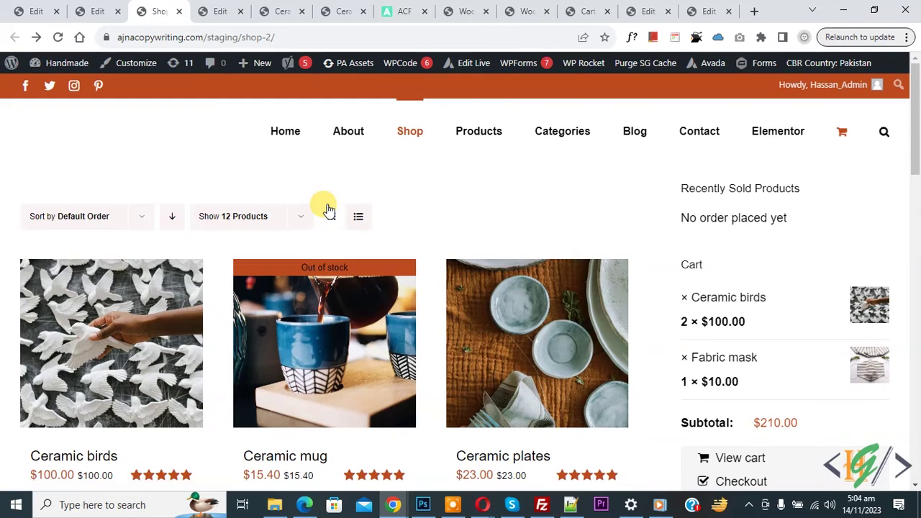
{"action": "scroll", "coordinate": [307, 264], "scroll_direction": "down", "scroll_amount": 2}
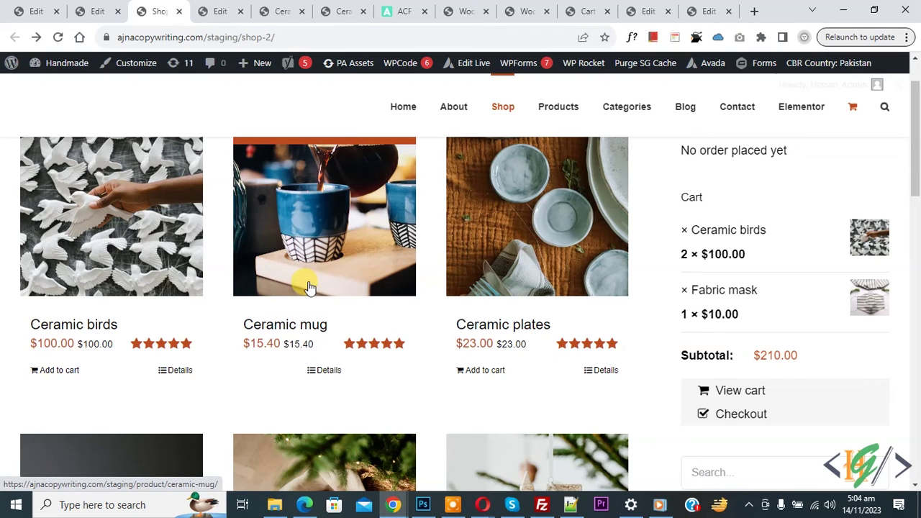
{"action": "left_click", "coordinate": [213, 12]}
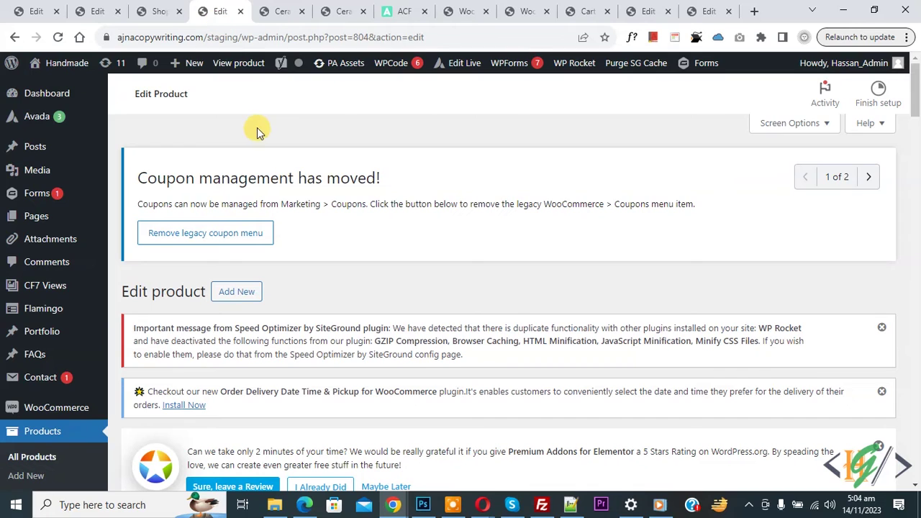
{"action": "scroll", "coordinate": [258, 130], "scroll_direction": "down", "scroll_amount": 5}
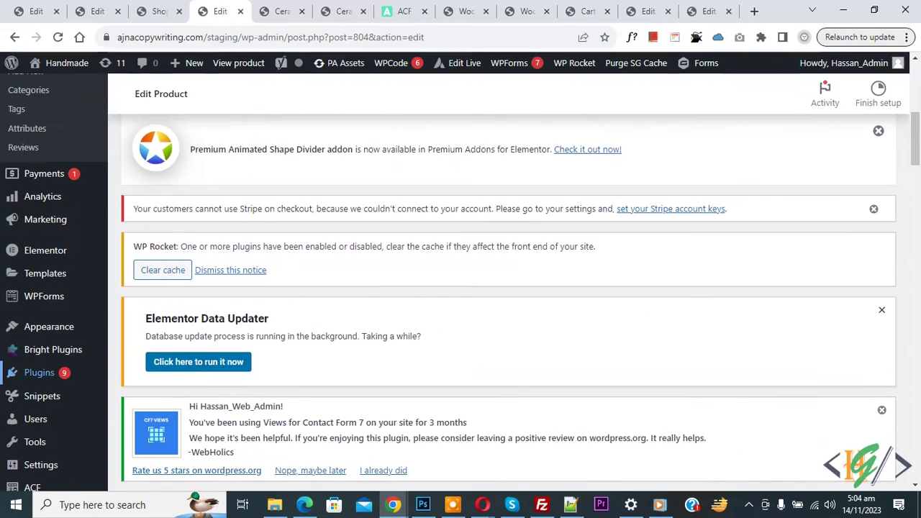
Open Add New Plugin in a third tab and search 'wpcode' to confirm WPCode is active.
{"action": "mouse_move", "coordinate": [86, 372]}
{"action": "right_click", "coordinate": [142, 393]}
{"action": "left_click", "coordinate": [182, 284]}
{"action": "left_click_drag", "start_coordinate": [248, 8], "coordinate": [164, 7]}
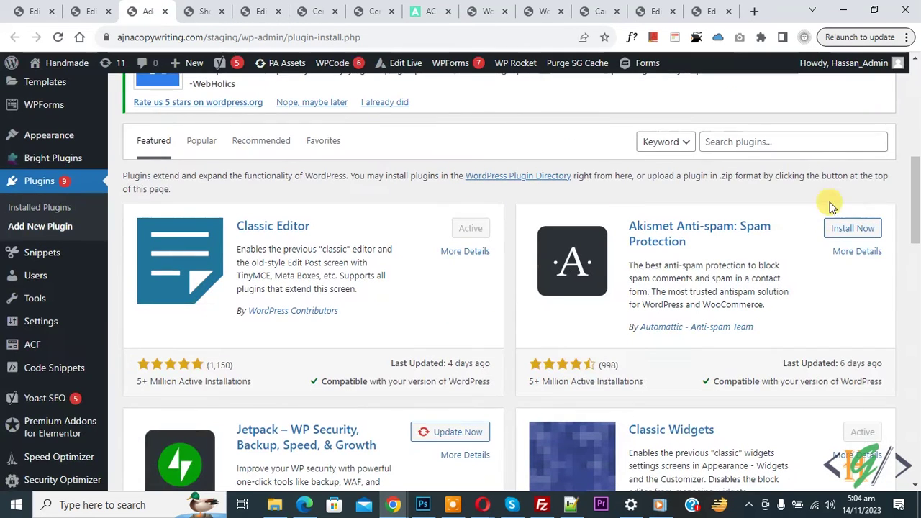
{"action": "left_click", "coordinate": [783, 142]}
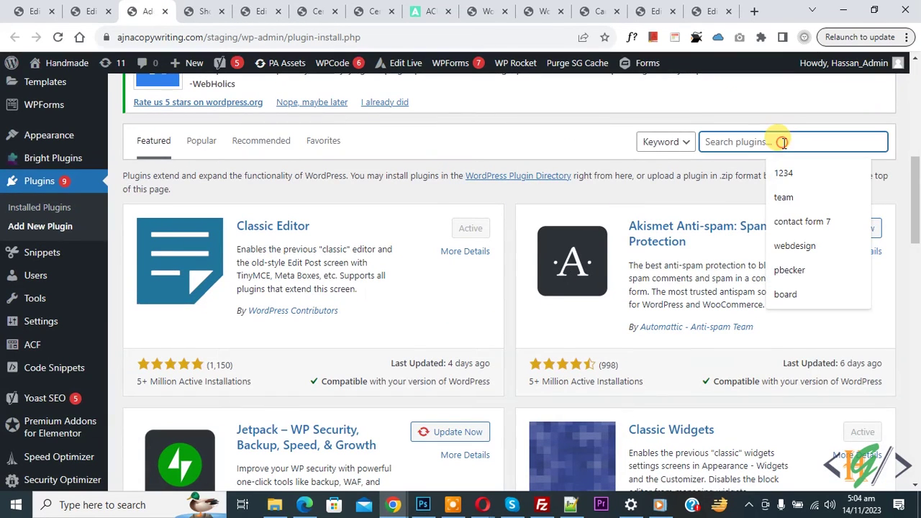
{"action": "type", "text": "wpcode"}
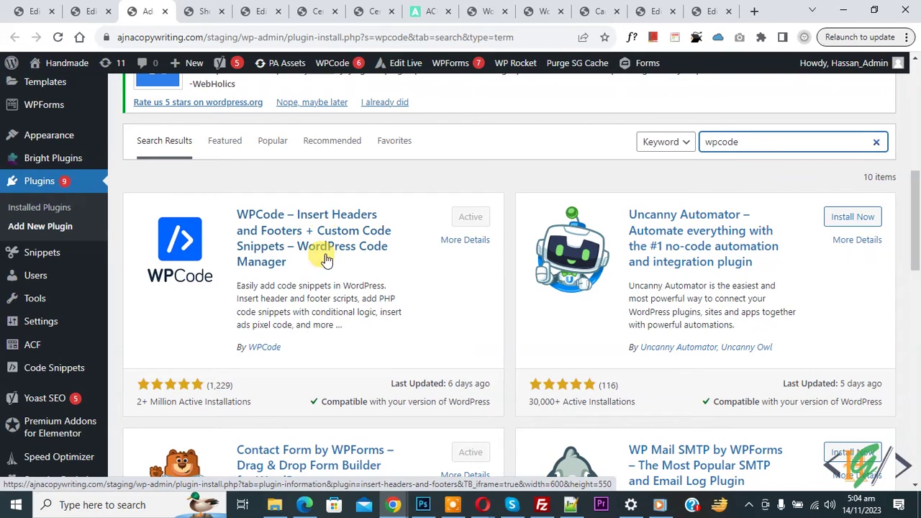
{"action": "mouse_move", "coordinate": [62, 369]}
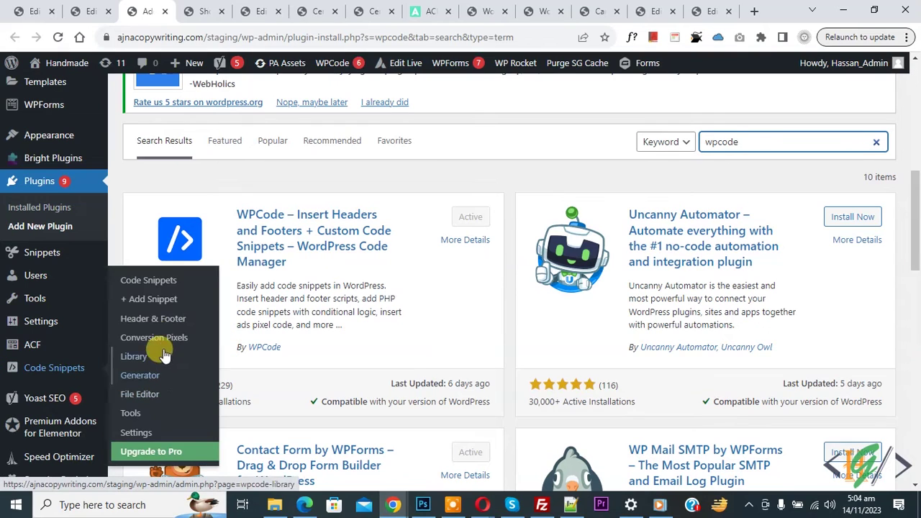
Start a blank snippet with 'Add Your Custom Code (New Snippet)' in WPCode.
{"action": "left_click", "coordinate": [151, 301]}
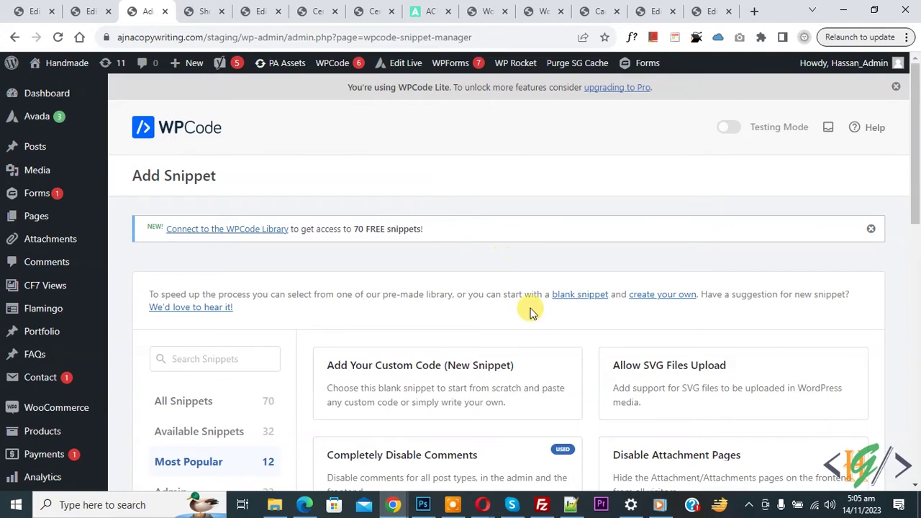
{"action": "left_click", "coordinate": [419, 390]}
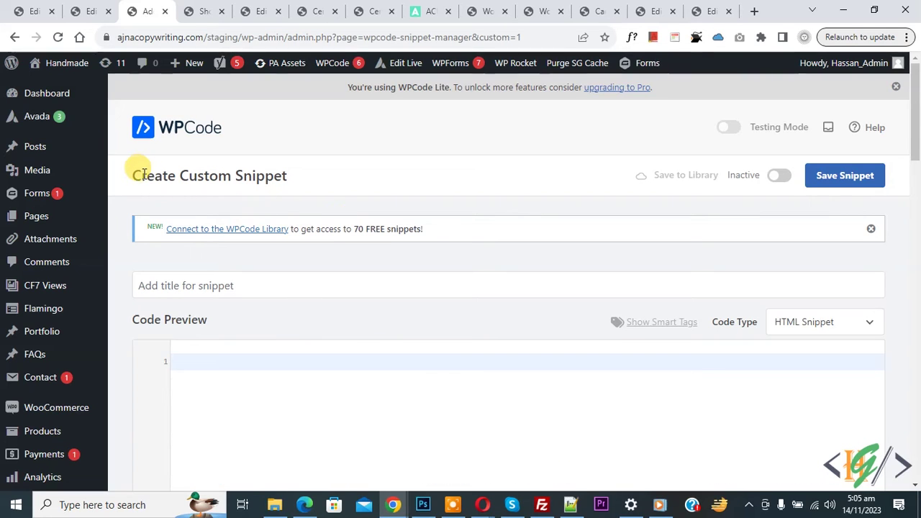
{"action": "left_click_drag", "start_coordinate": [160, 176], "coordinate": [328, 177]}
{"action": "left_click", "coordinate": [341, 165]}
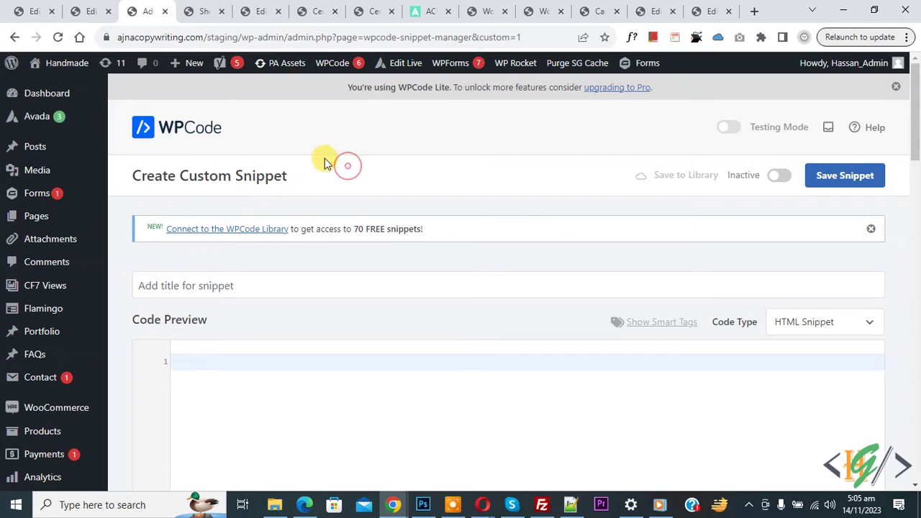
{"action": "scroll", "coordinate": [226, 137], "scroll_direction": "down", "scroll_amount": 2}
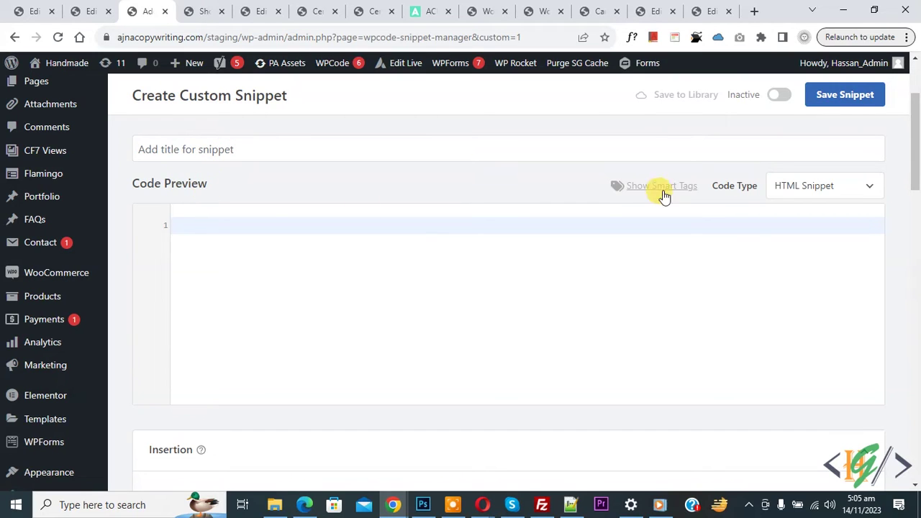
{"action": "left_click", "coordinate": [842, 194]}
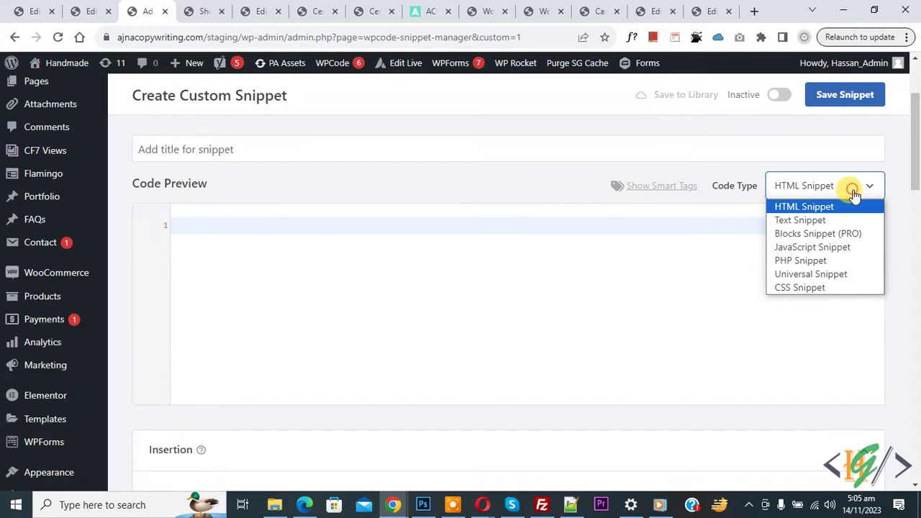
Make it a PHP snippet, paste the code, and check the ACF field name download_file.
{"action": "left_click", "coordinate": [847, 259]}
{"action": "type", "text": "add_action( 'woocommerce_after_shop_loop_item_title', 'custom_field_display_below_title', 2 ); function custom_field_display_below_title(){ $file = get_field('custom_link'); if( $file ): ?>     <a class=\"customcssfile\" href=\"<?php echo $file['url']; ?>\">Download File</a> <?php endif; }"}
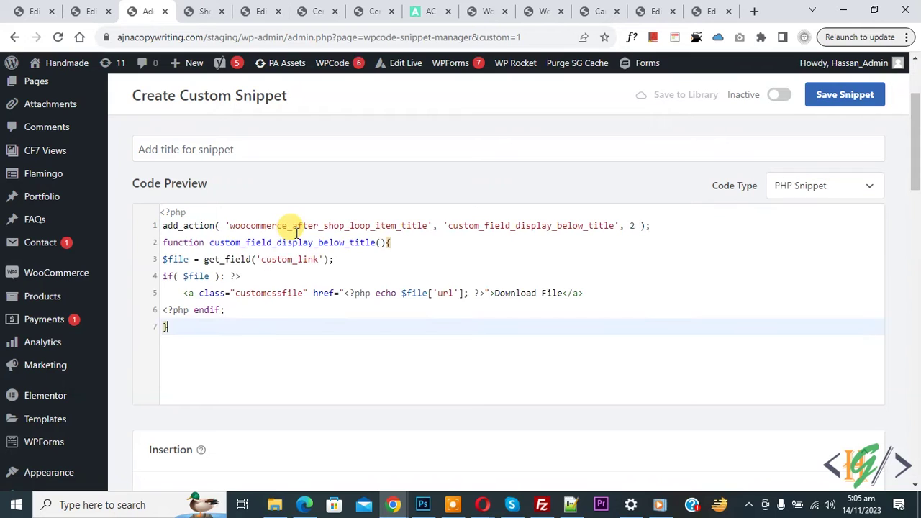
{"action": "left_click_drag", "start_coordinate": [203, 329], "coordinate": [147, 213]}
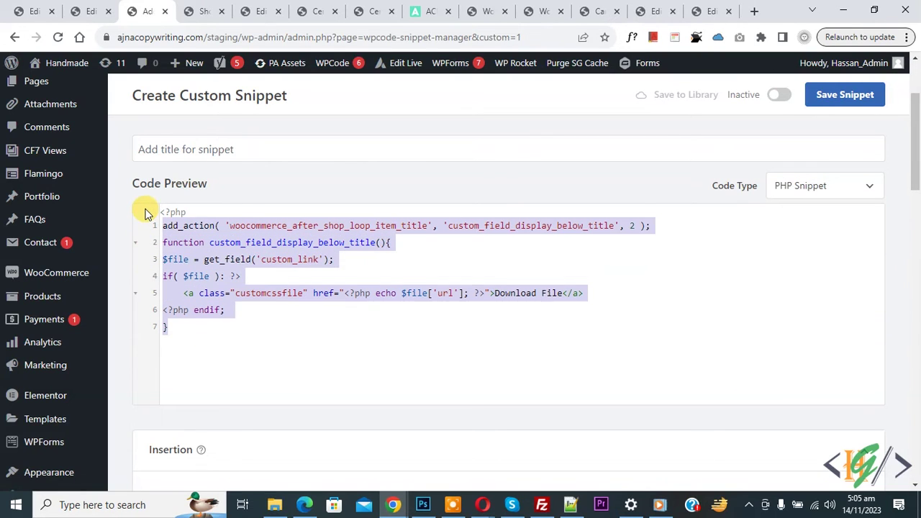
{"action": "left_click", "coordinate": [310, 244]}
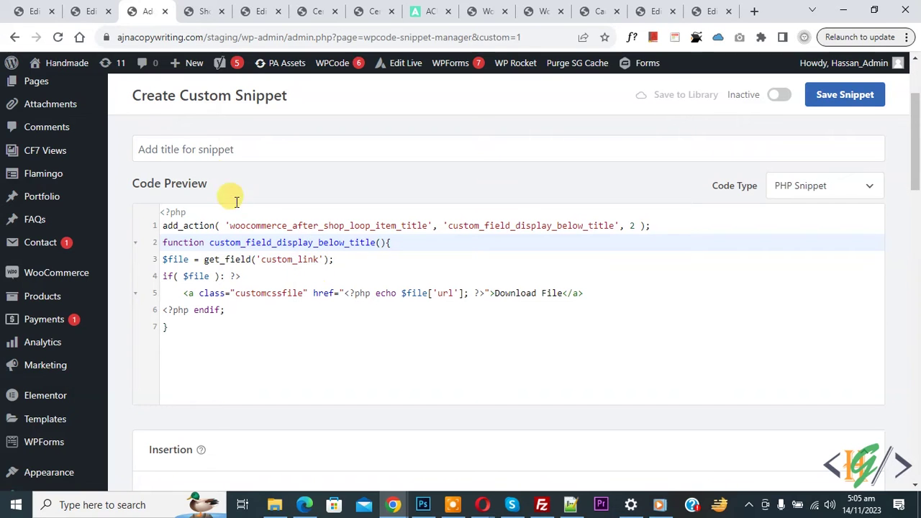
{"action": "left_click", "coordinate": [92, 10]}
{"action": "scroll", "coordinate": [438, 204], "scroll_direction": "down", "scroll_amount": 10}
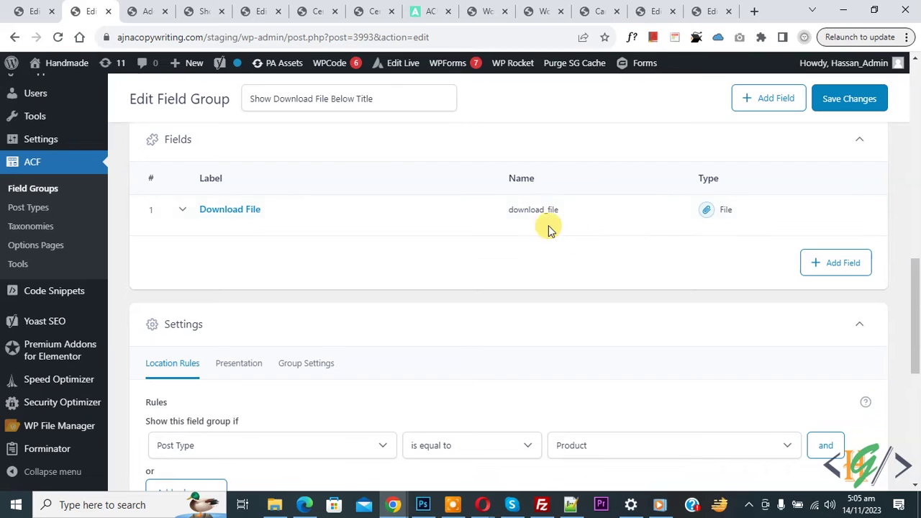
Replace custom_link with download_file in the snippet's get_field() call.
{"action": "left_click", "coordinate": [155, 10]}
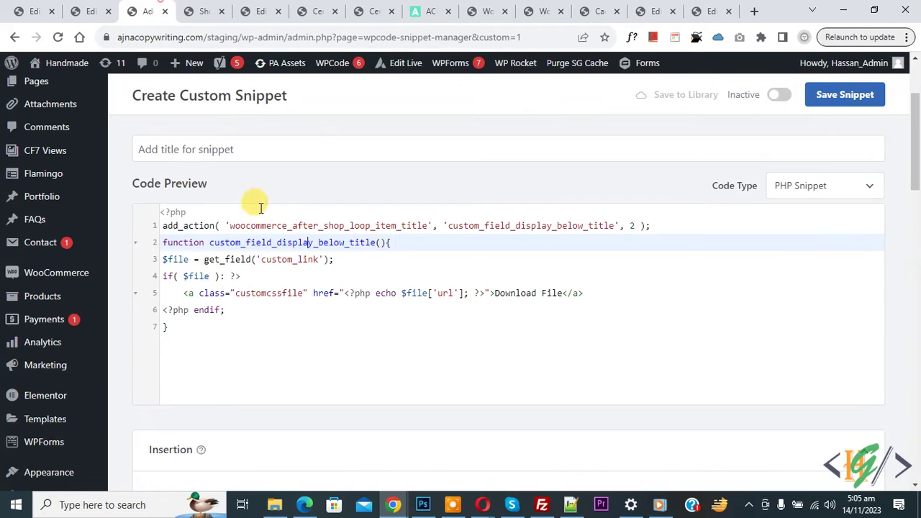
{"action": "double_click", "coordinate": [284, 259]}
{"action": "type", "text": "download_file"}
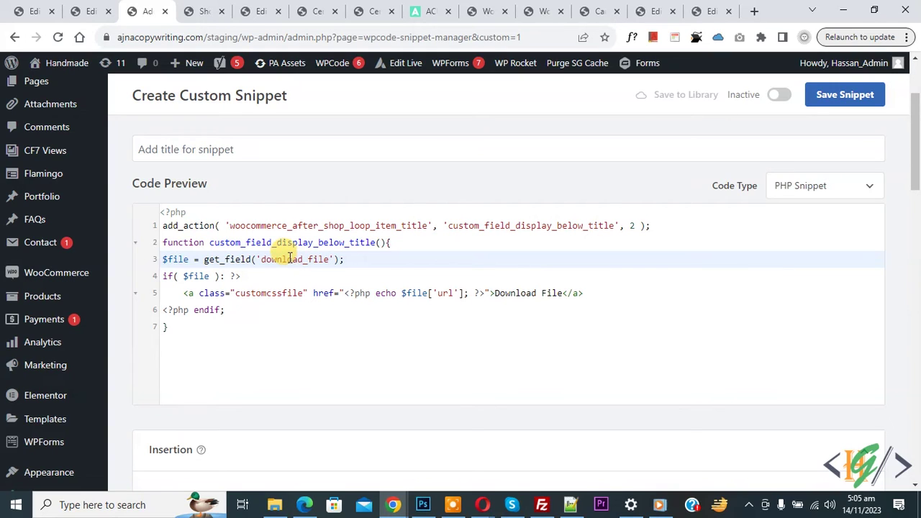
{"action": "left_click_drag", "start_coordinate": [494, 293], "coordinate": [563, 292]}
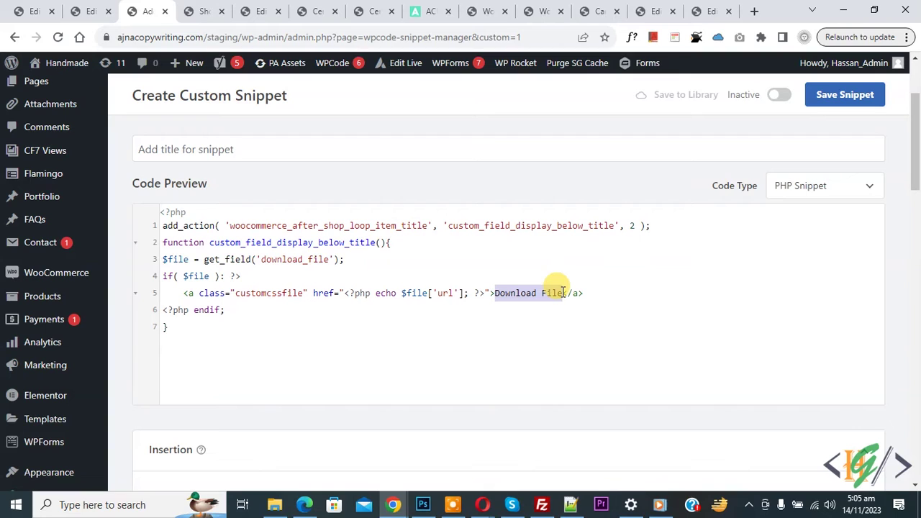
{"action": "left_click", "coordinate": [548, 293]}
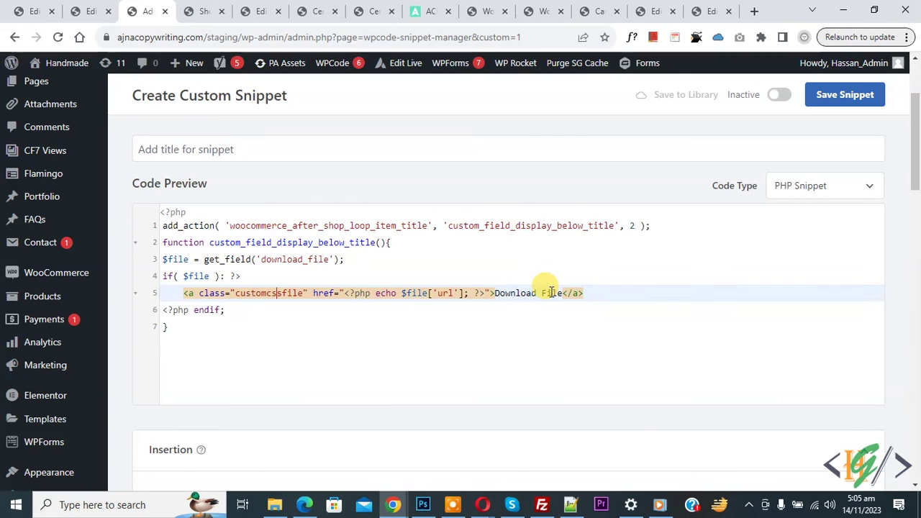
{"action": "double_click", "coordinate": [261, 294]}
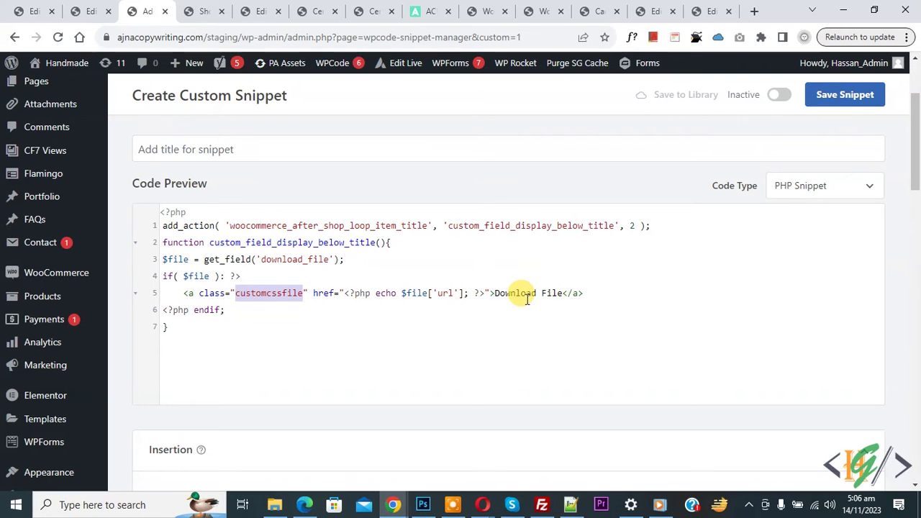
{"action": "scroll", "coordinate": [504, 259], "scroll_direction": "down", "scroll_amount": 1}
Save the PHP snippet as active and check the Download File link on the shop.
{"action": "left_click", "coordinate": [604, 238]}
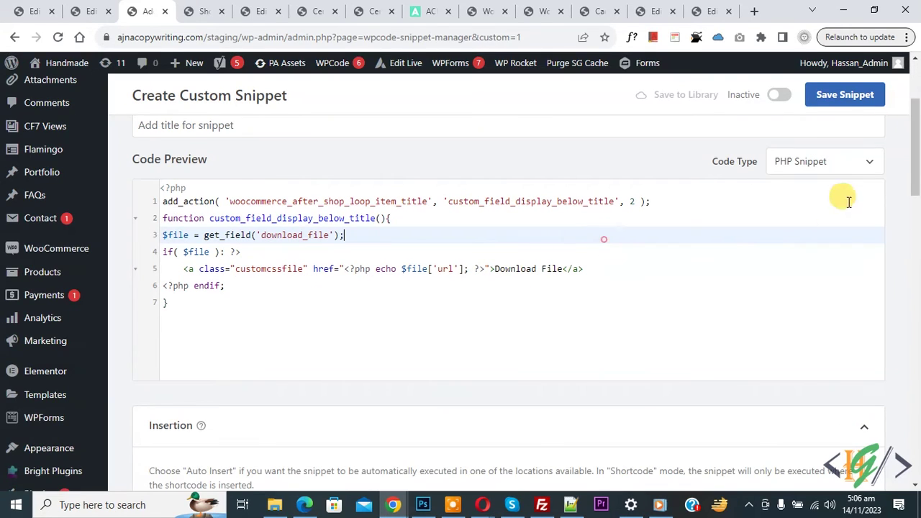
{"action": "scroll", "coordinate": [912, 164], "scroll_direction": "down", "scroll_amount": 4}
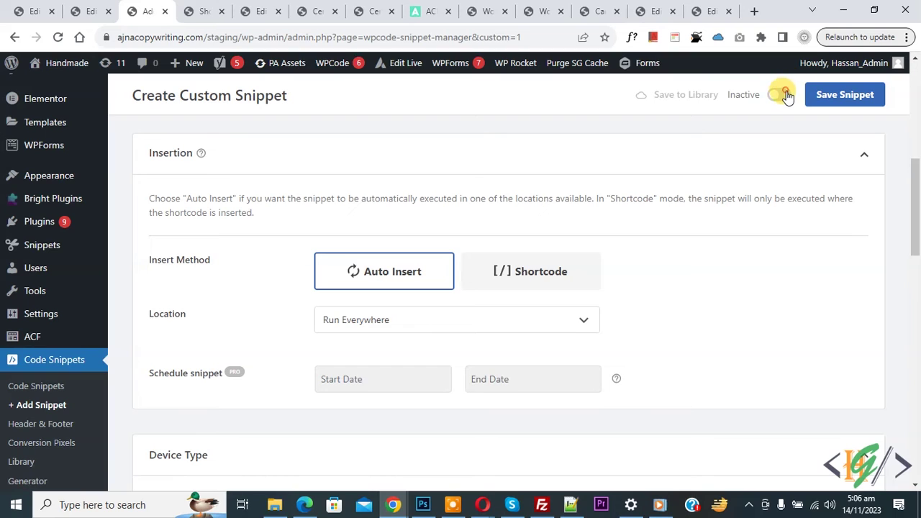
{"action": "left_click", "coordinate": [845, 94]}
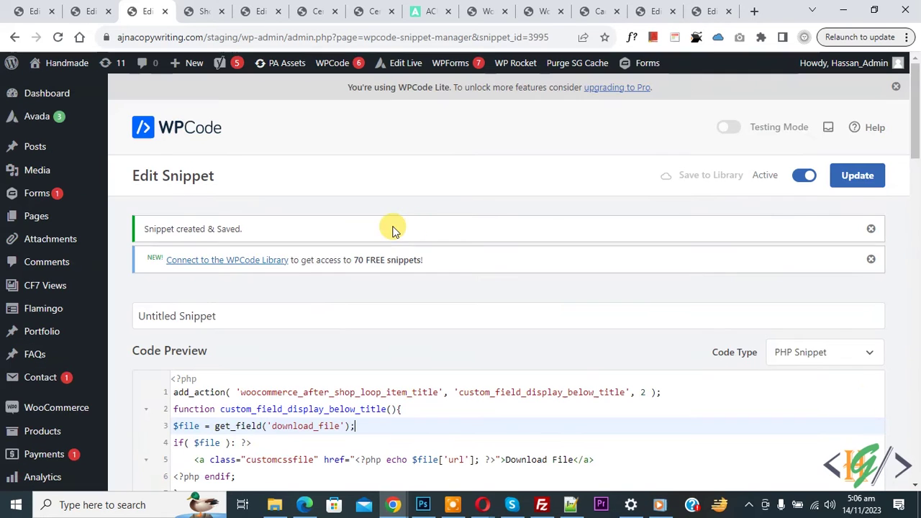
{"action": "left_click_drag", "start_coordinate": [146, 229], "coordinate": [259, 230]}
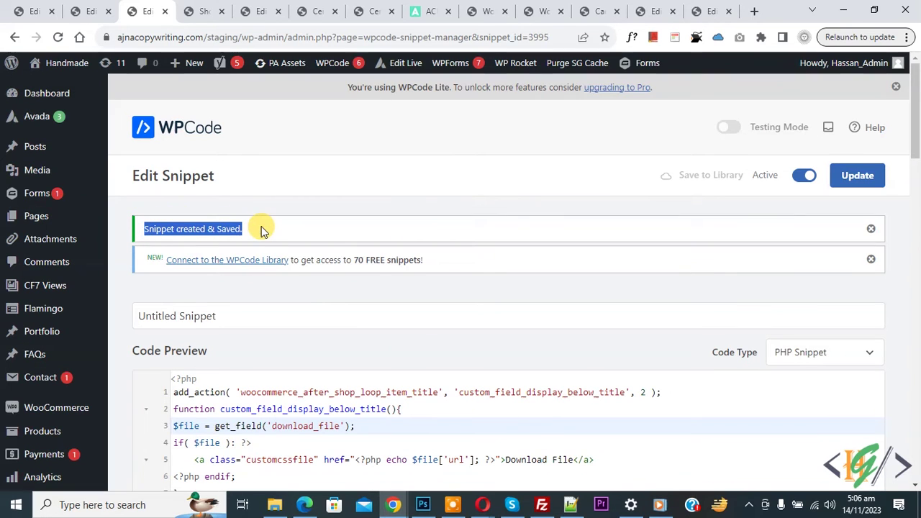
{"action": "left_click", "coordinate": [209, 11]}
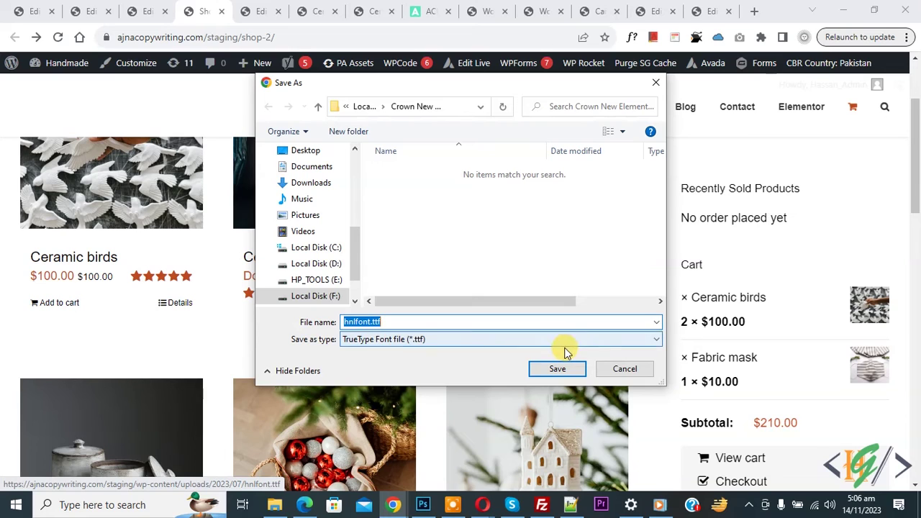
Cancel the Download File save dialog and open the Customizer in a new tab.
{"action": "left_click", "coordinate": [623, 368]}
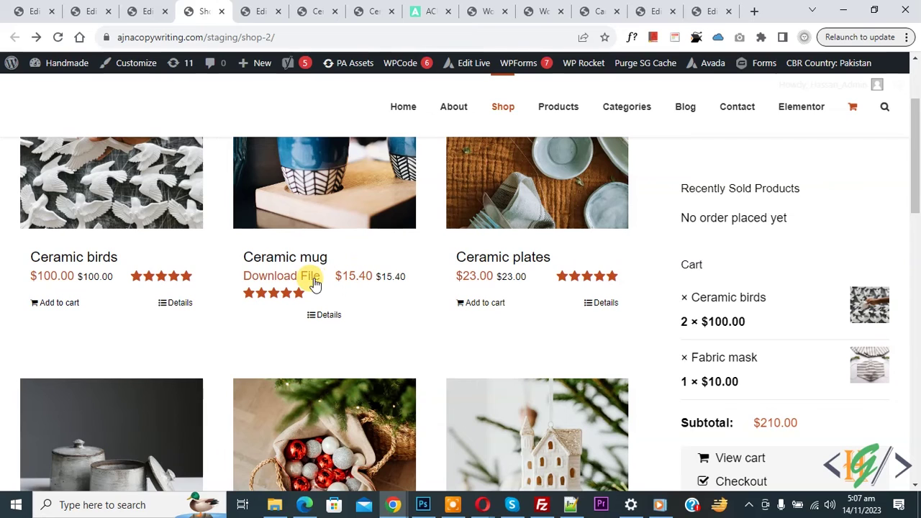
{"action": "right_click", "coordinate": [131, 63]}
{"action": "key", "text": "Escape"}
Select the customcssfile class name in the saved WPCode snippet.
{"action": "left_click", "coordinate": [144, 11]}
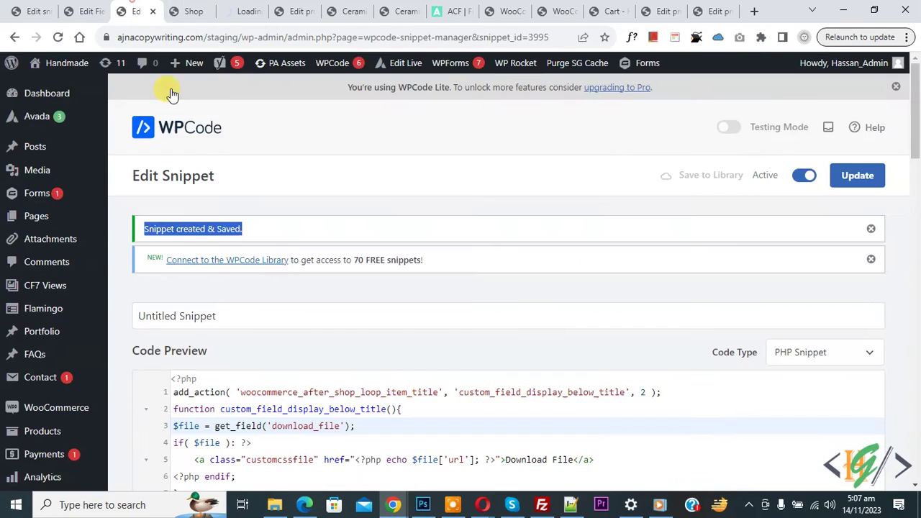
{"action": "scroll", "coordinate": [242, 287], "scroll_direction": "down", "scroll_amount": 1}
{"action": "double_click", "coordinate": [280, 394]}
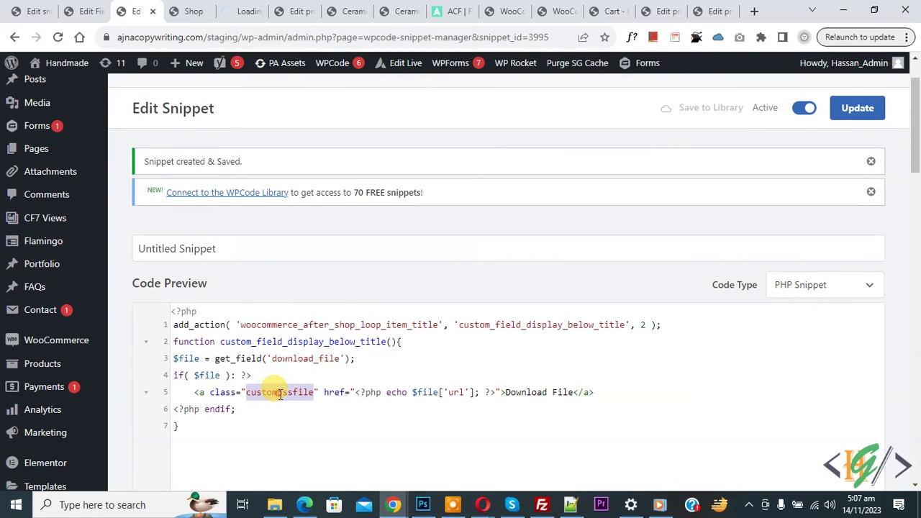
{"action": "left_click", "coordinate": [240, 11]}
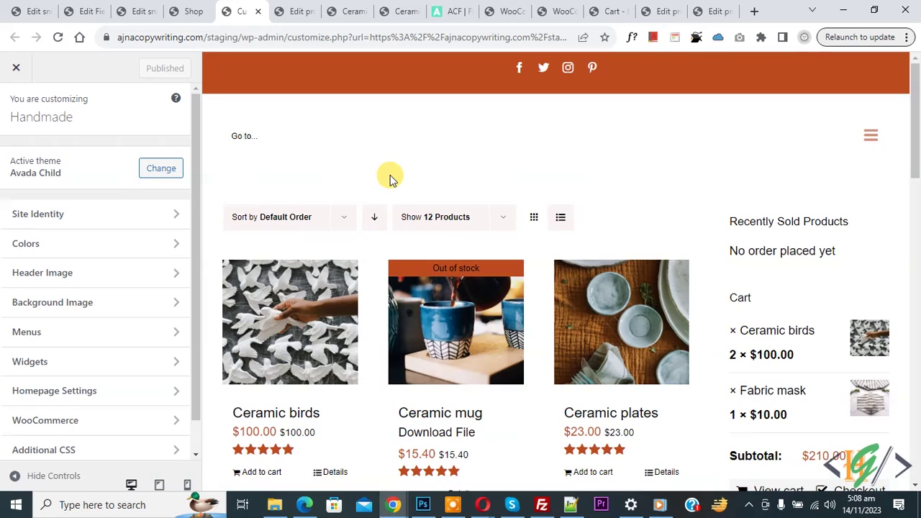
Insert '.customcssfile { width: 100%; }' above the existing Additional CSS rules and publish.
{"action": "left_click", "coordinate": [71, 451]}
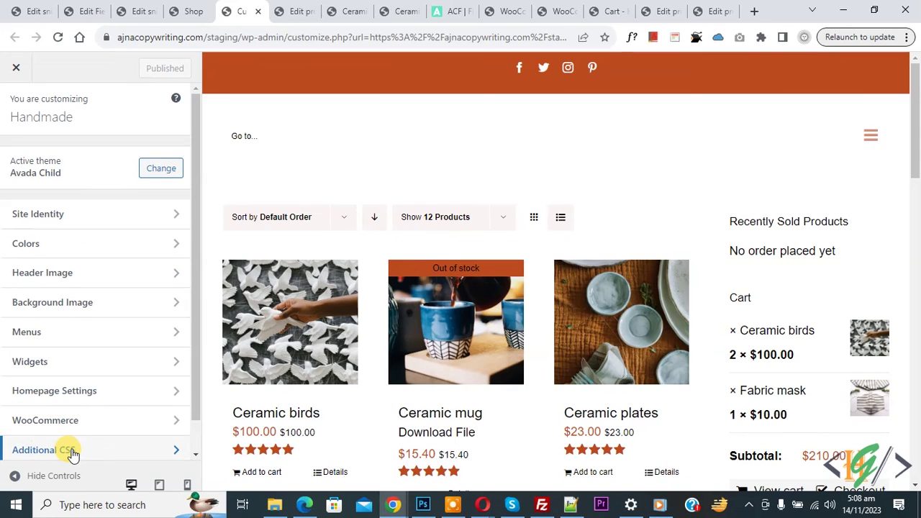
{"action": "left_click", "coordinate": [19, 151]}
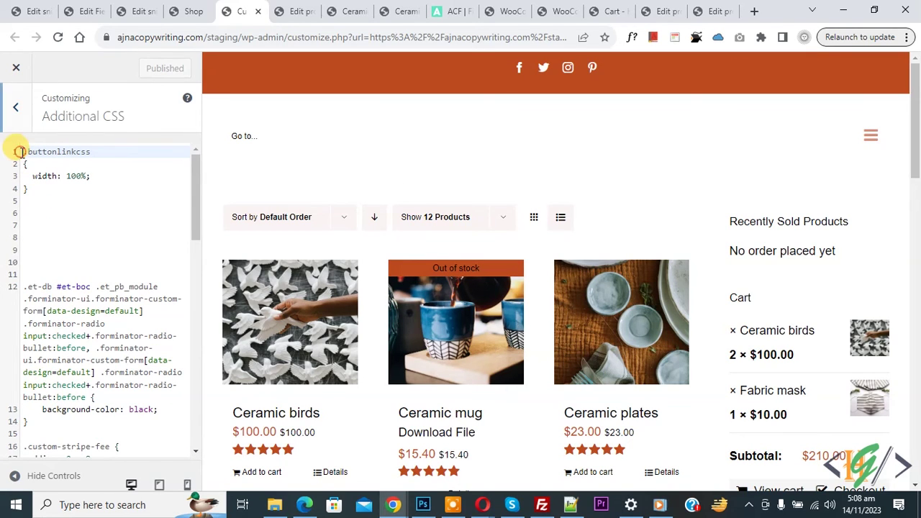
{"action": "key", "text": "Return"}
{"action": "key", "text": "Return"}
{"action": "left_click", "coordinate": [22, 151]}
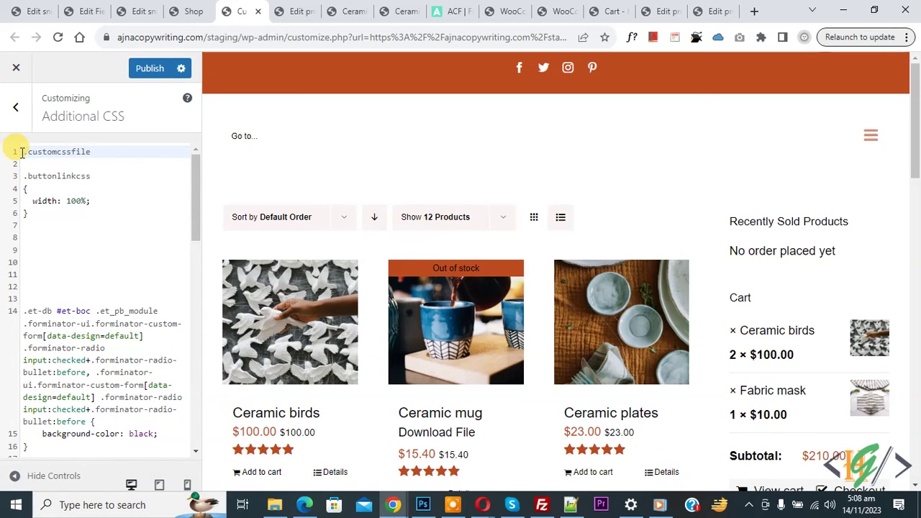
{"action": "type", "text": ".customcssfile"}
{"action": "key", "text": "Return"}
{"action": "type", "text": "{"}
{"action": "key", "text": "Return"}
{"action": "type", "text": "width: 100%;"}
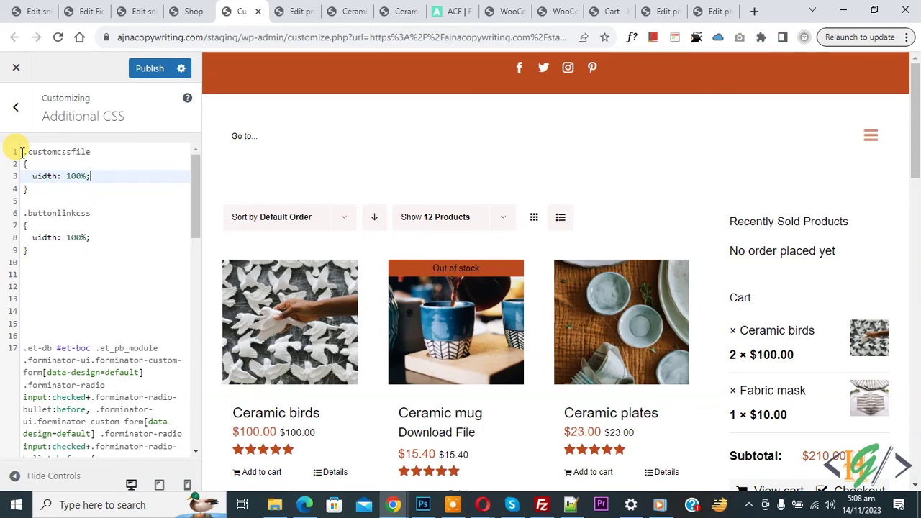
{"action": "left_click", "coordinate": [147, 67]}
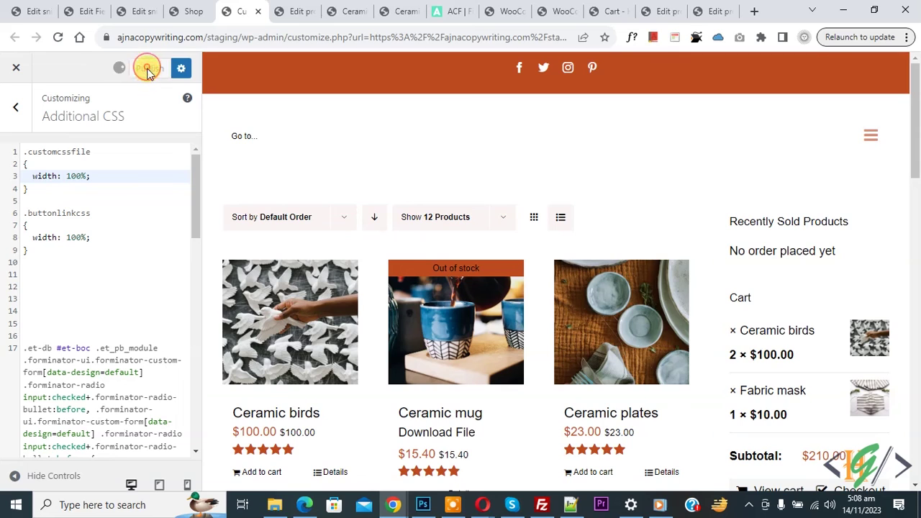
{"action": "left_click", "coordinate": [181, 10]}
Reload the shop page and scroll down to the Ceramic mug product.
{"action": "left_click", "coordinate": [55, 37]}
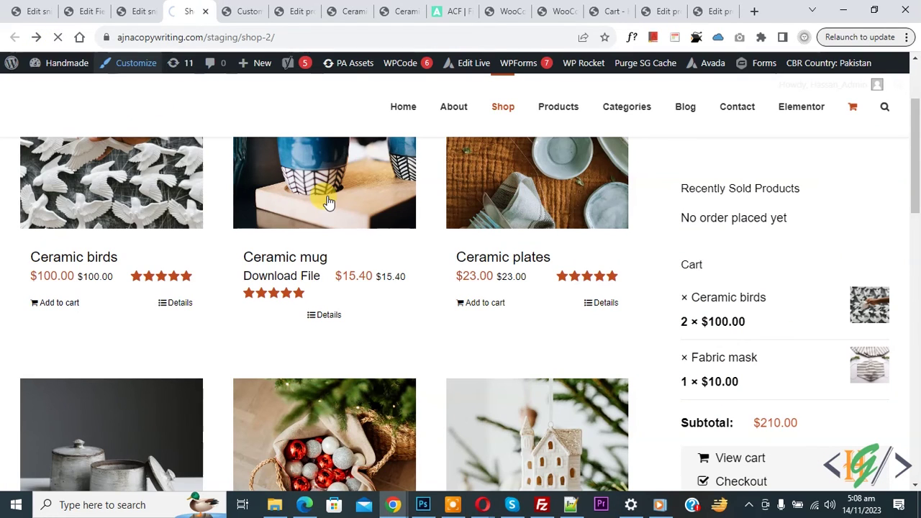
{"action": "scroll", "coordinate": [252, 148], "scroll_direction": "down", "scroll_amount": 3}
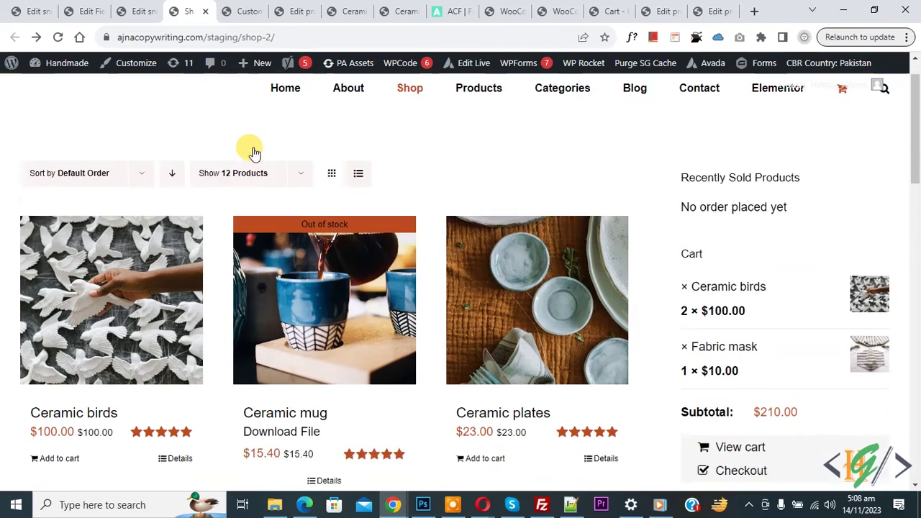